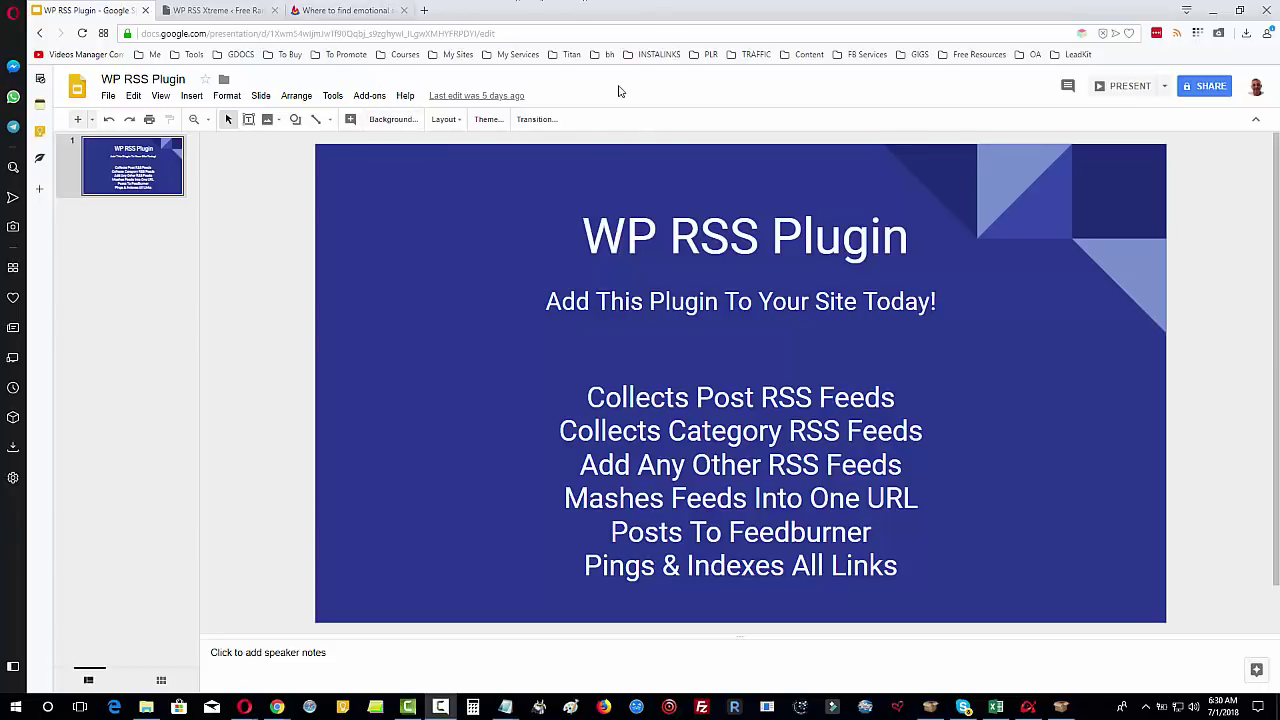
Examine the FeedBurner feed on emotional support dog training, from its subscription section through its list of entries
{"action": "left_click", "coordinate": [341, 10]}
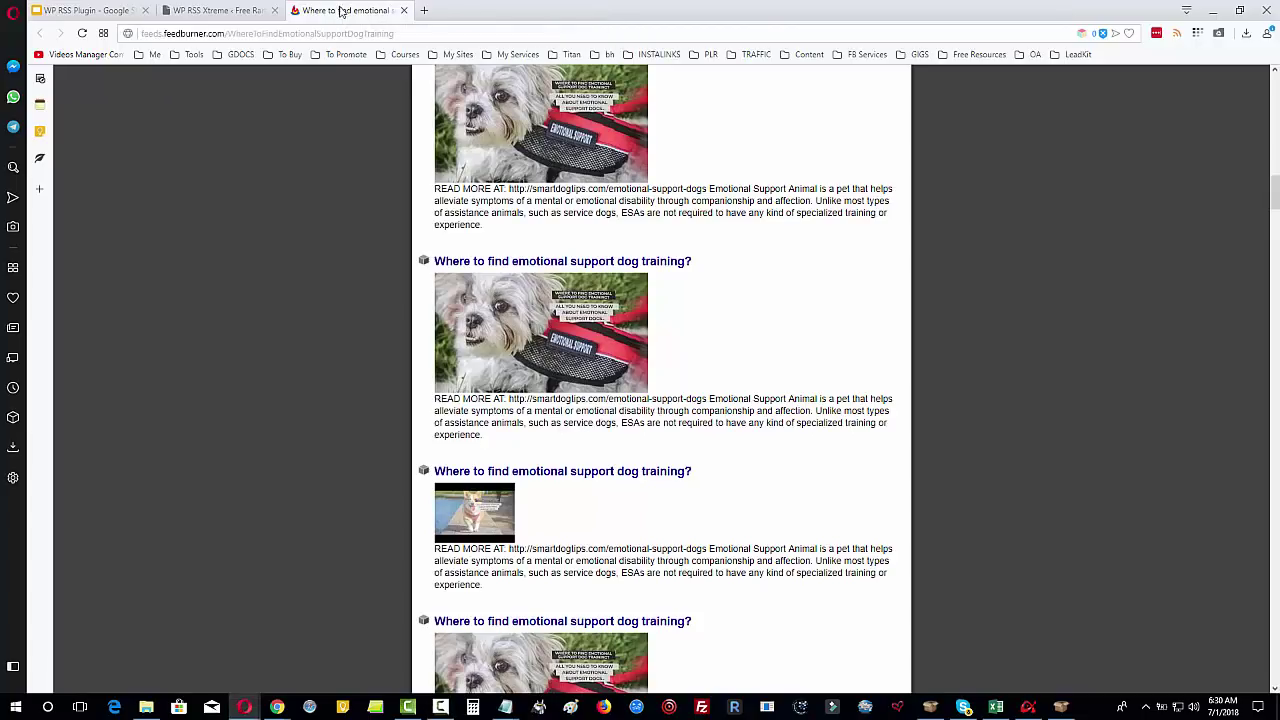
{"action": "scroll", "coordinate": [1076, 330], "scroll_direction": "down", "scroll_amount": 3}
{"action": "scroll", "coordinate": [1073, 330], "scroll_direction": "up", "scroll_amount": 10}
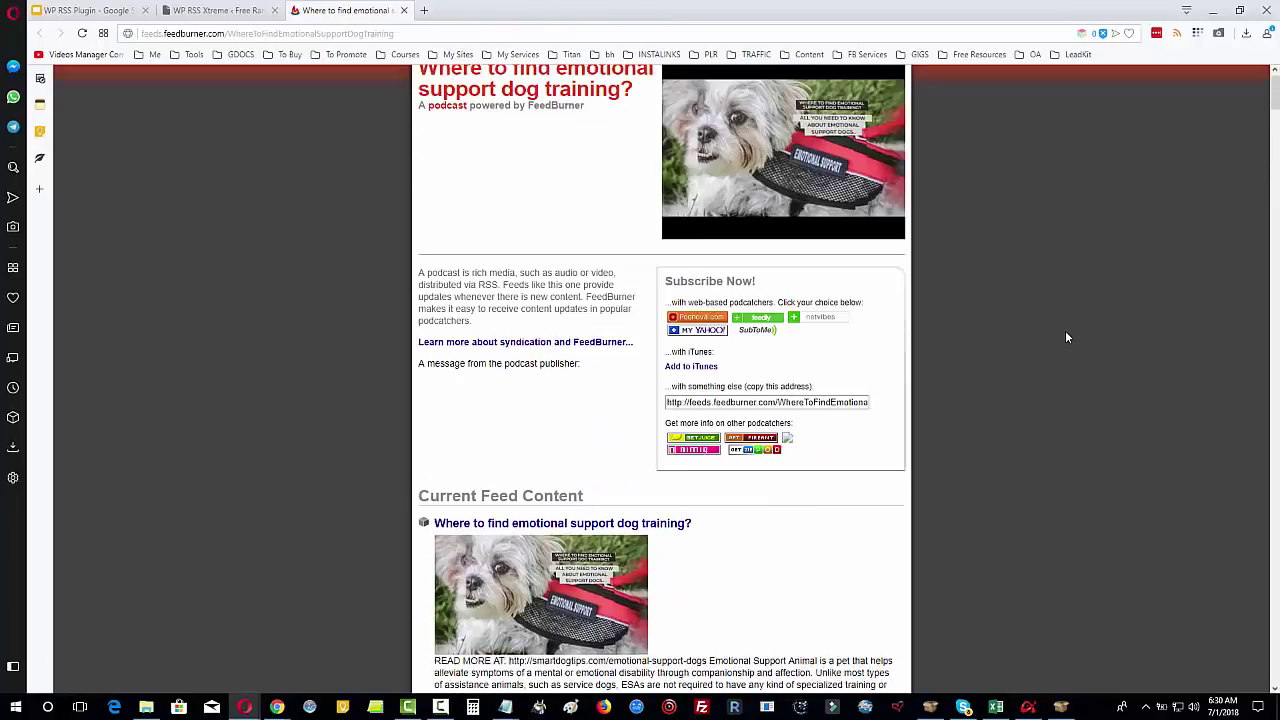
{"action": "scroll", "coordinate": [1066, 337], "scroll_direction": "down", "scroll_amount": 1}
{"action": "scroll", "coordinate": [603, 137], "scroll_direction": "up", "scroll_amount": 1}
{"action": "scroll", "coordinate": [590, 240], "scroll_direction": "down", "scroll_amount": 1}
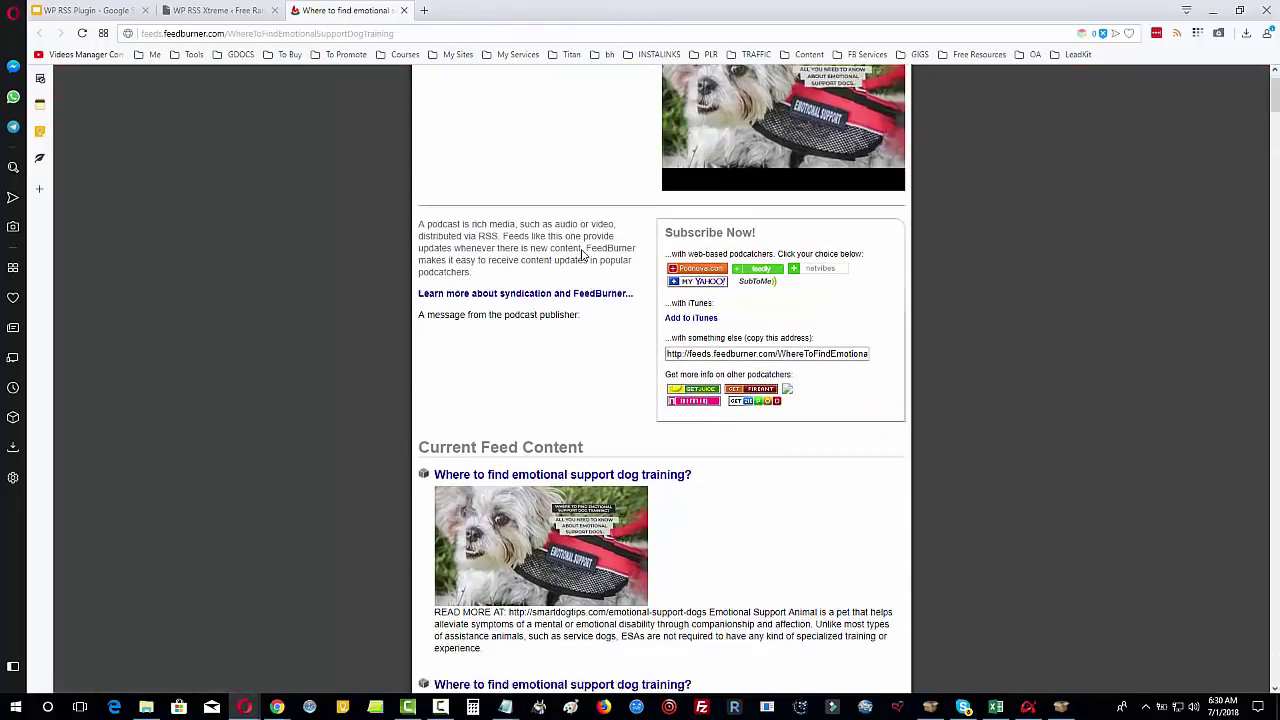
{"action": "scroll", "coordinate": [620, 310], "scroll_direction": "down", "scroll_amount": 3}
{"action": "scroll", "coordinate": [686, 388], "scroll_direction": "down", "scroll_amount": 3}
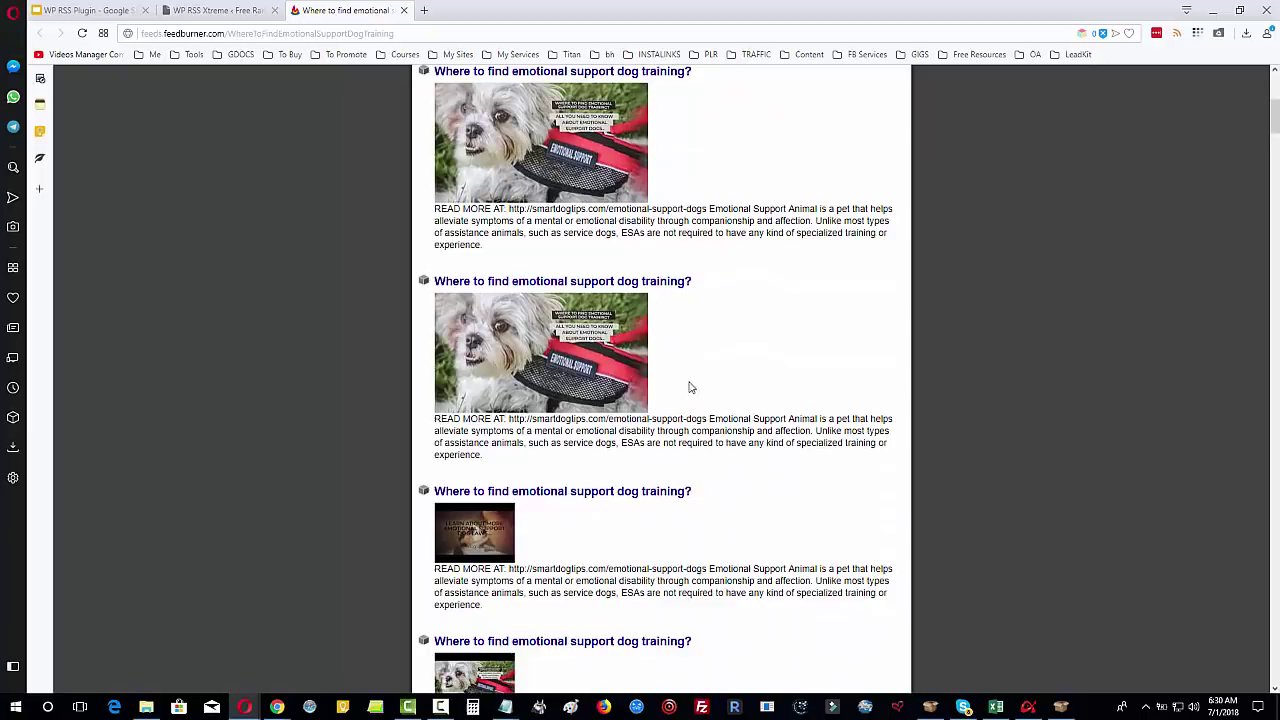
{"action": "scroll", "coordinate": [674, 320], "scroll_direction": "down", "scroll_amount": 5}
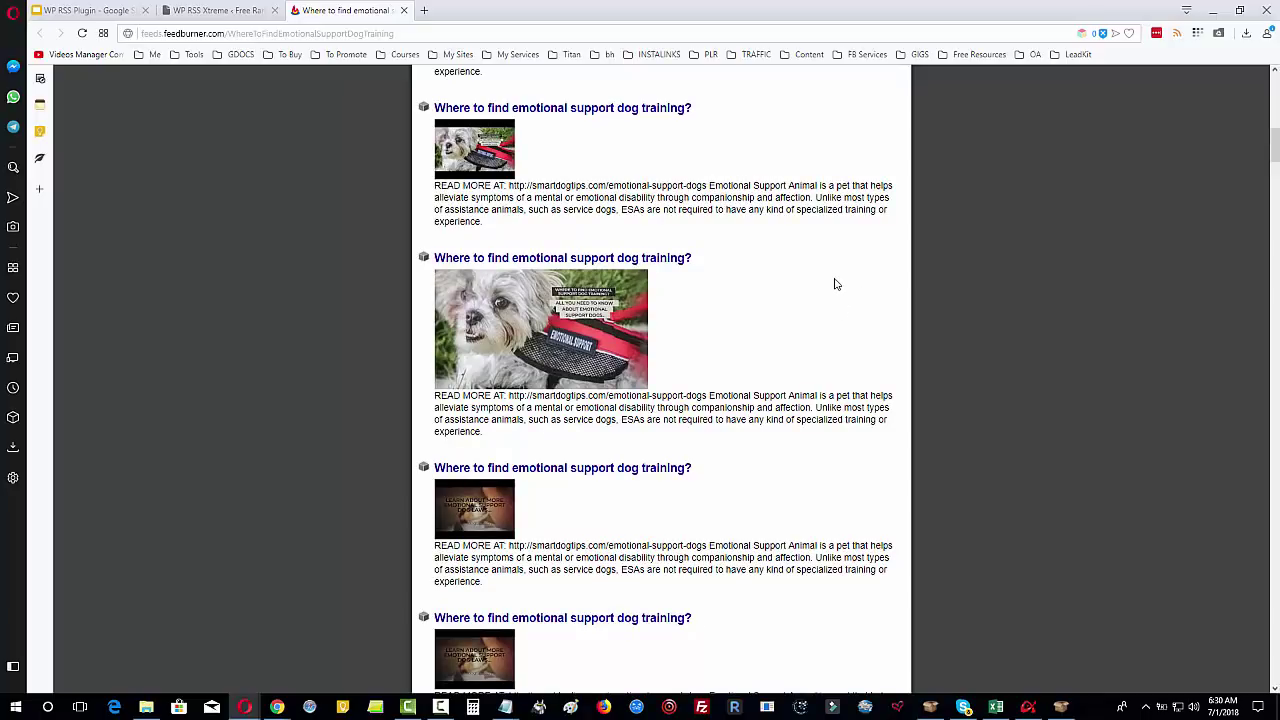
{"action": "scroll", "coordinate": [857, 443], "scroll_direction": "down", "scroll_amount": 10}
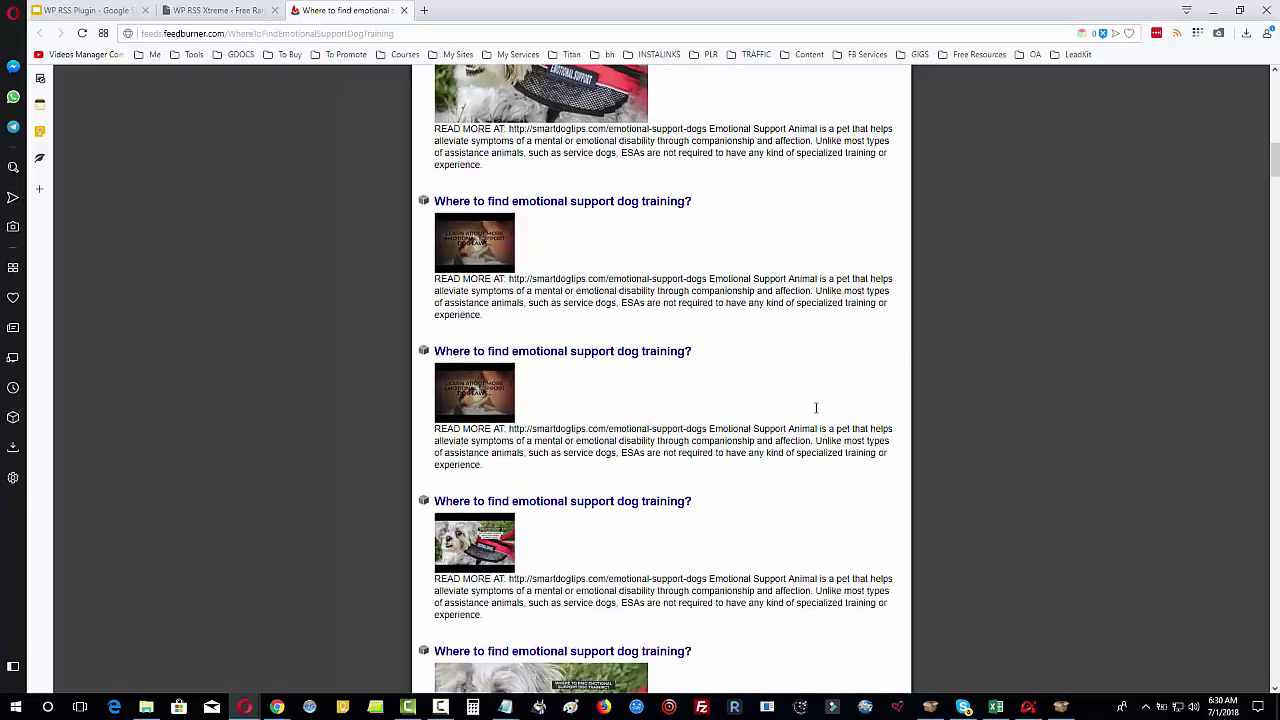
{"action": "scroll", "coordinate": [647, 300], "scroll_direction": "down", "scroll_amount": 10}
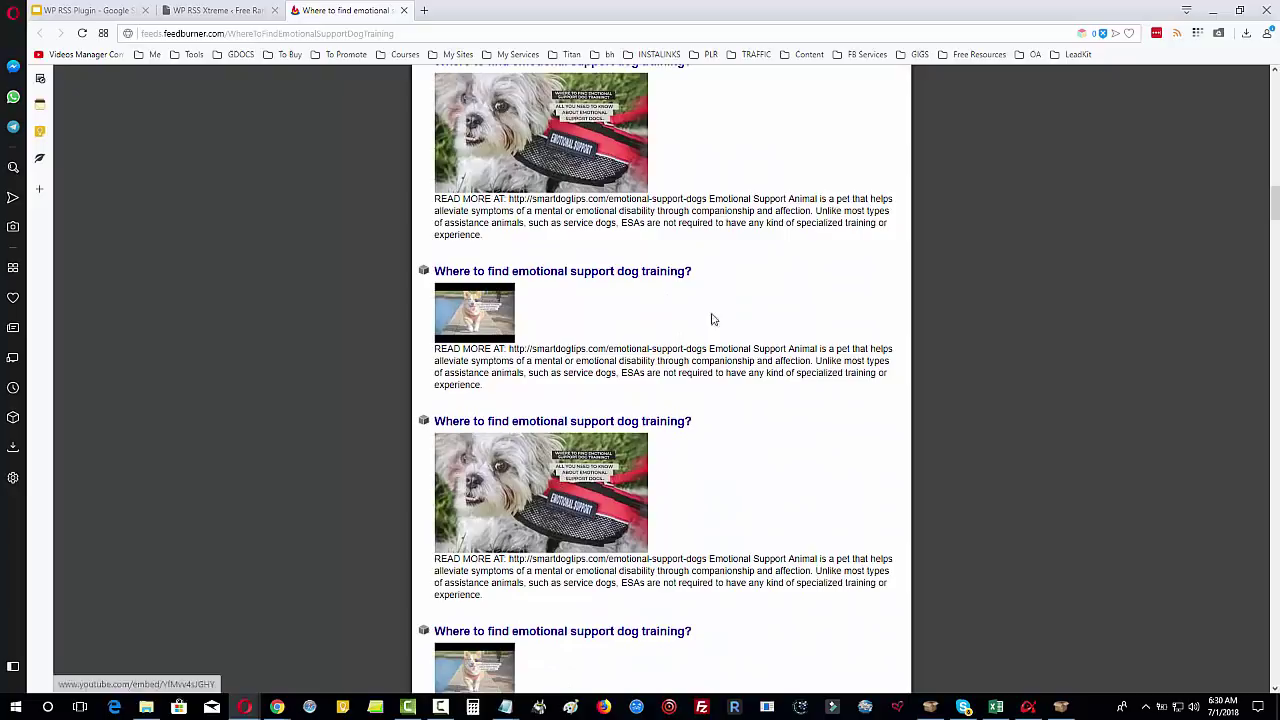
{"action": "scroll", "coordinate": [765, 350], "scroll_direction": "down", "scroll_amount": 2}
{"action": "scroll", "coordinate": [768, 360], "scroll_direction": "down", "scroll_amount": 2}
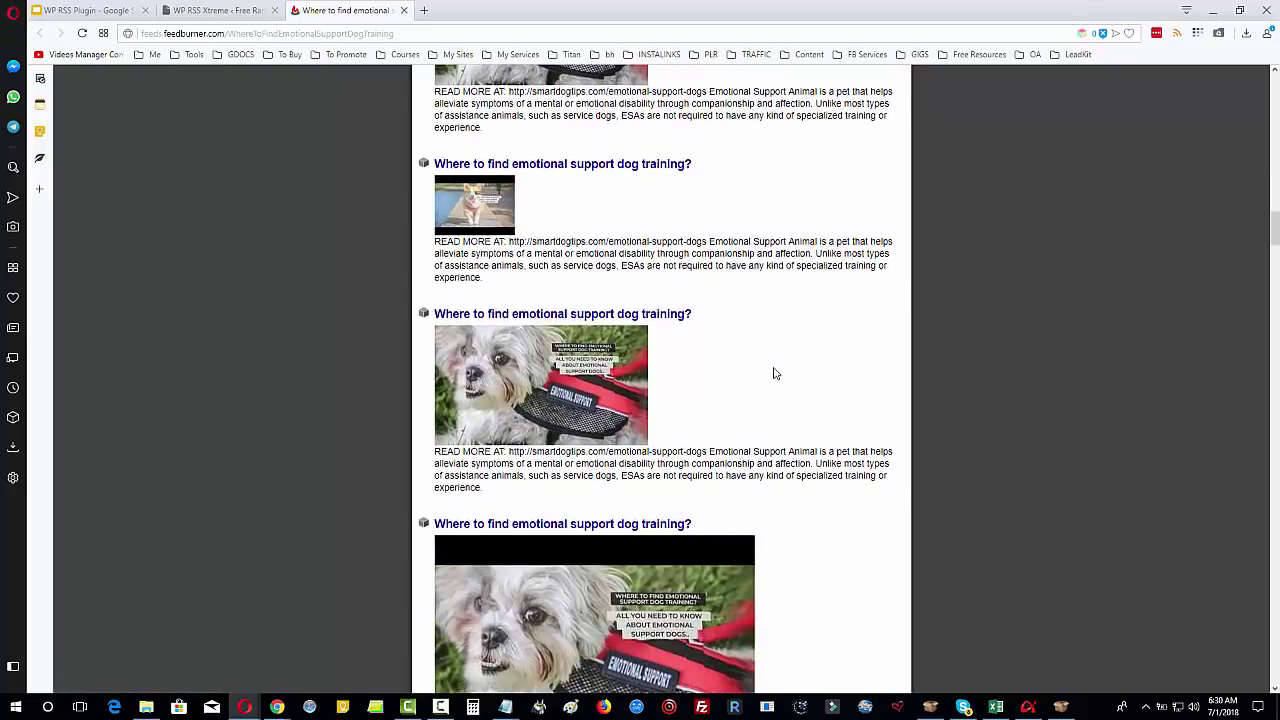
{"action": "scroll", "coordinate": [827, 462], "scroll_direction": "down", "scroll_amount": 3}
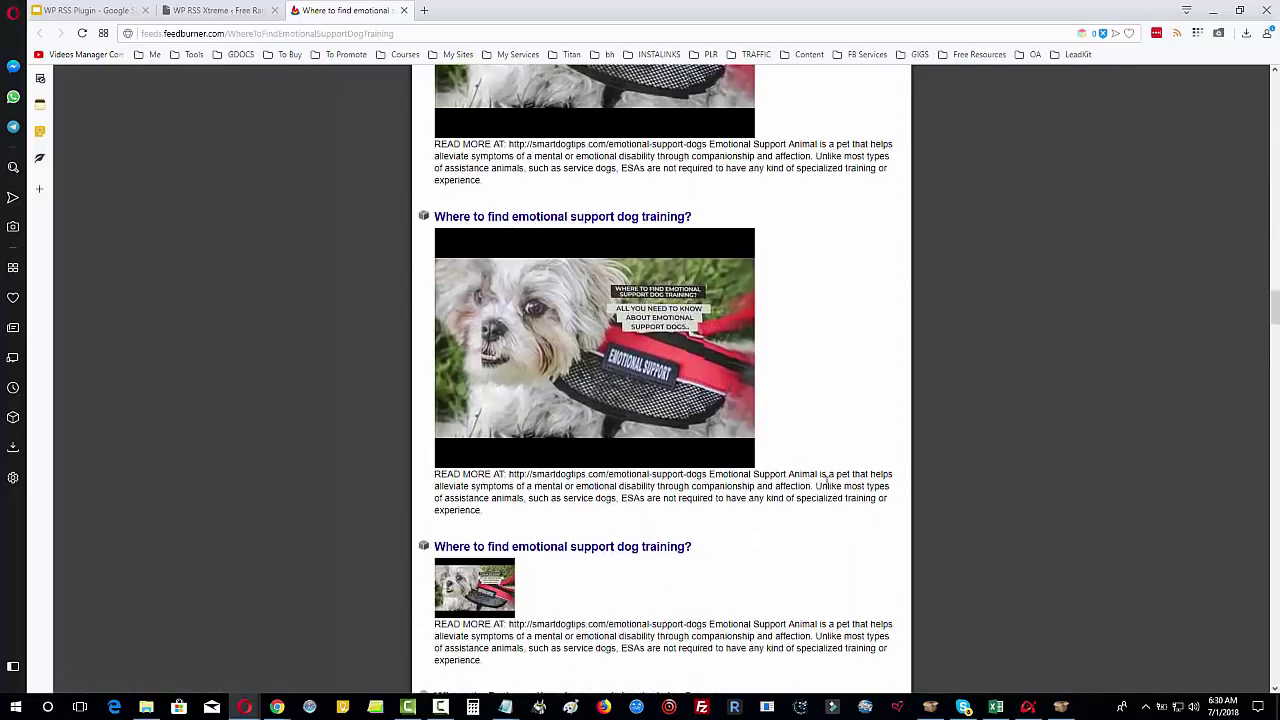
{"action": "scroll", "coordinate": [831, 497], "scroll_direction": "down", "scroll_amount": 5}
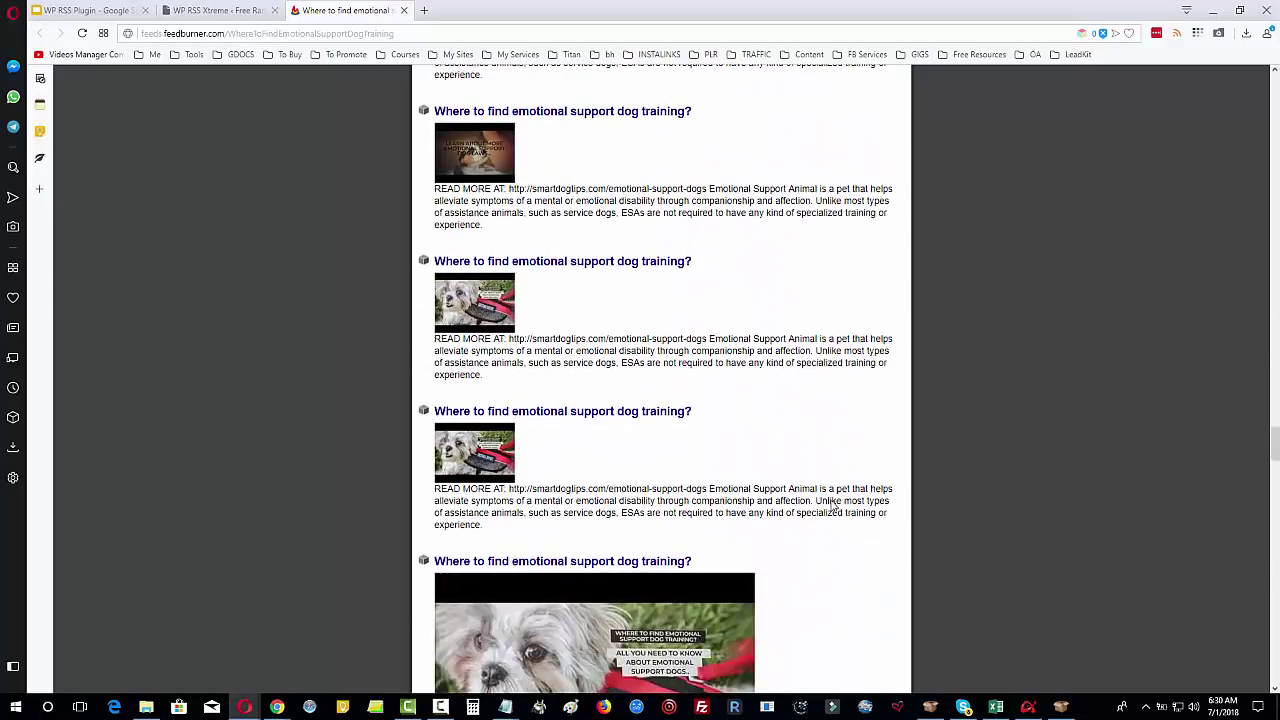
{"action": "scroll", "coordinate": [830, 499], "scroll_direction": "down", "scroll_amount": 5}
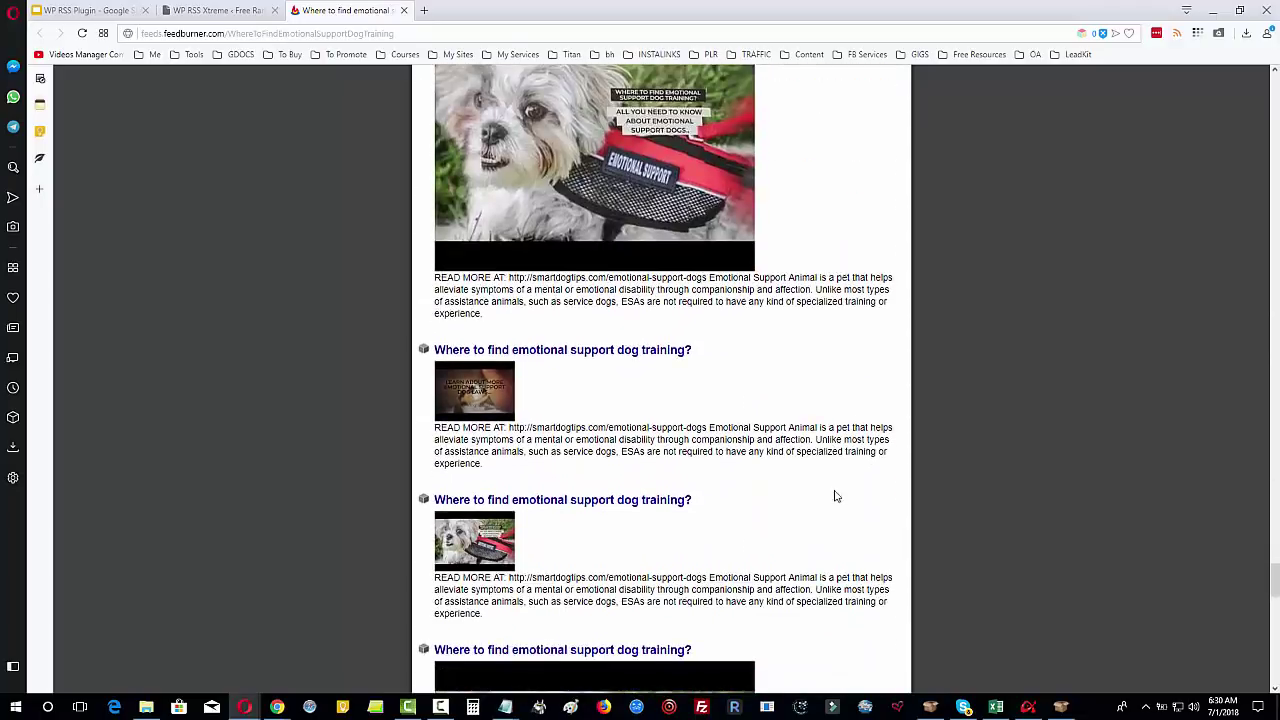
{"action": "scroll", "coordinate": [836, 494], "scroll_direction": "down", "scroll_amount": 3}
Highlight the FeedBurner feed's web address and review the last feed entries
{"action": "left_click", "coordinate": [474, 32]}
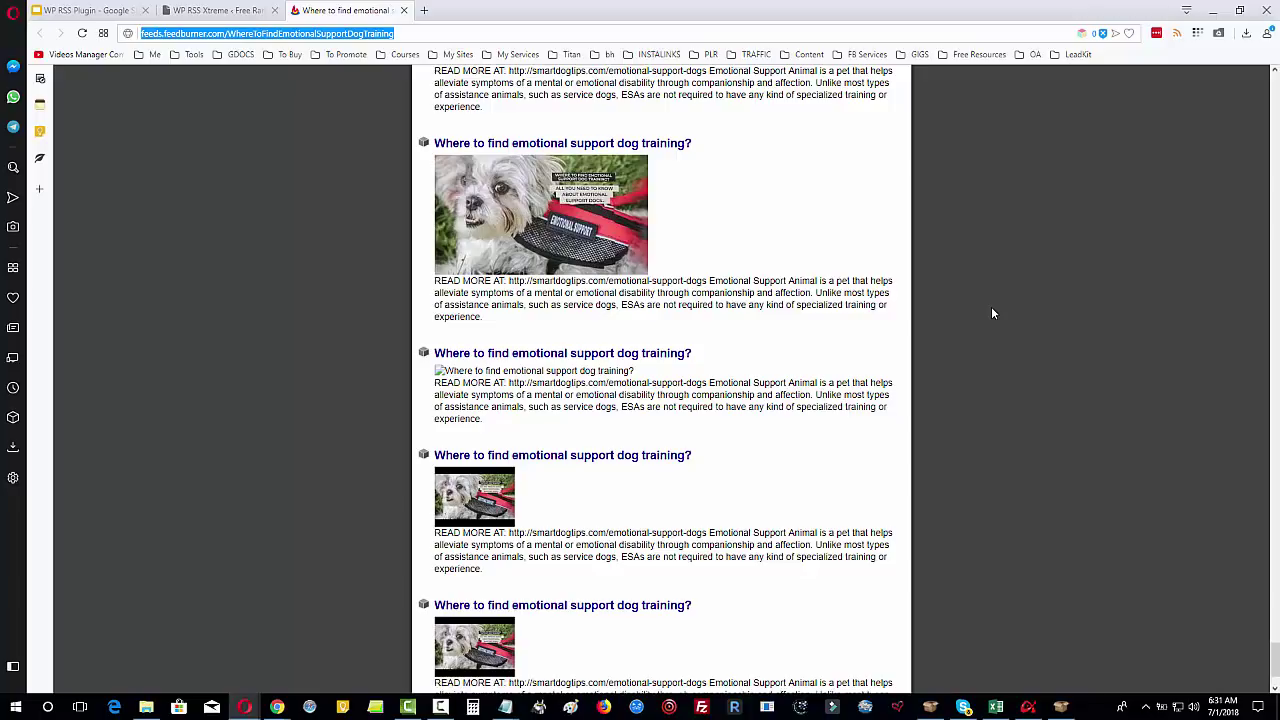
{"action": "scroll", "coordinate": [1010, 460], "scroll_direction": "down", "scroll_amount": 5}
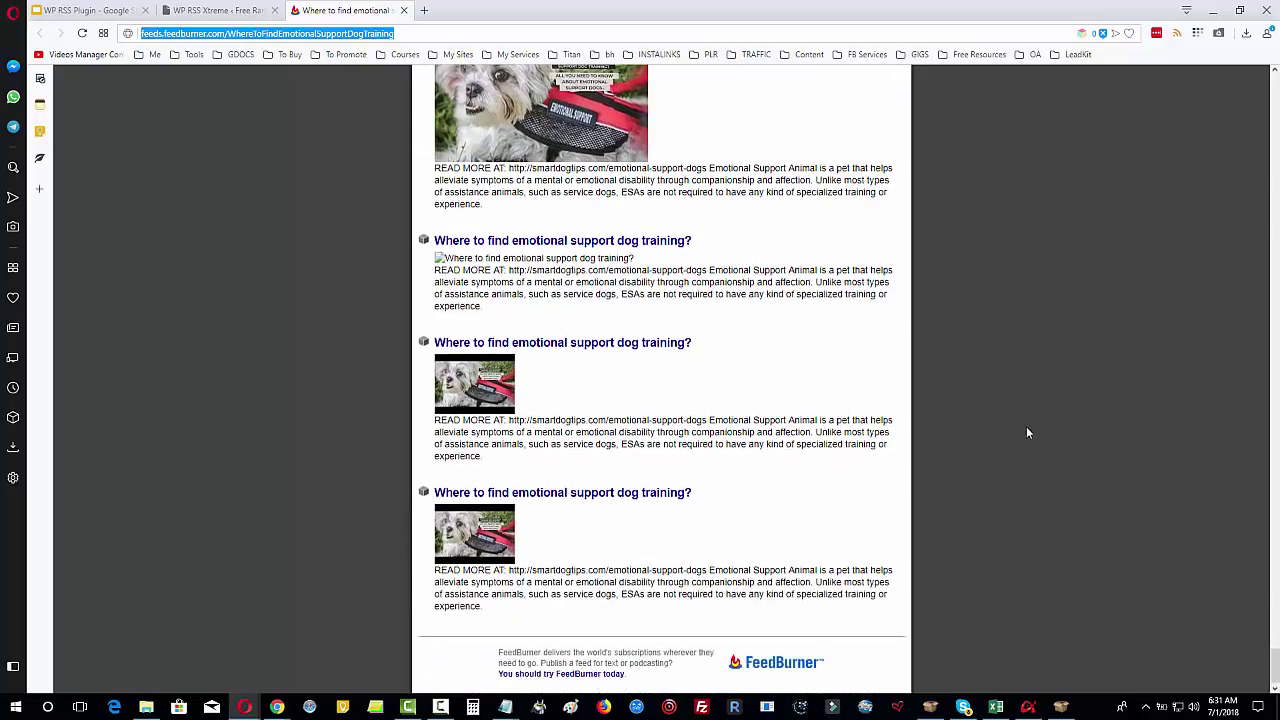
{"action": "scroll", "coordinate": [1046, 437], "scroll_direction": "up", "scroll_amount": 5}
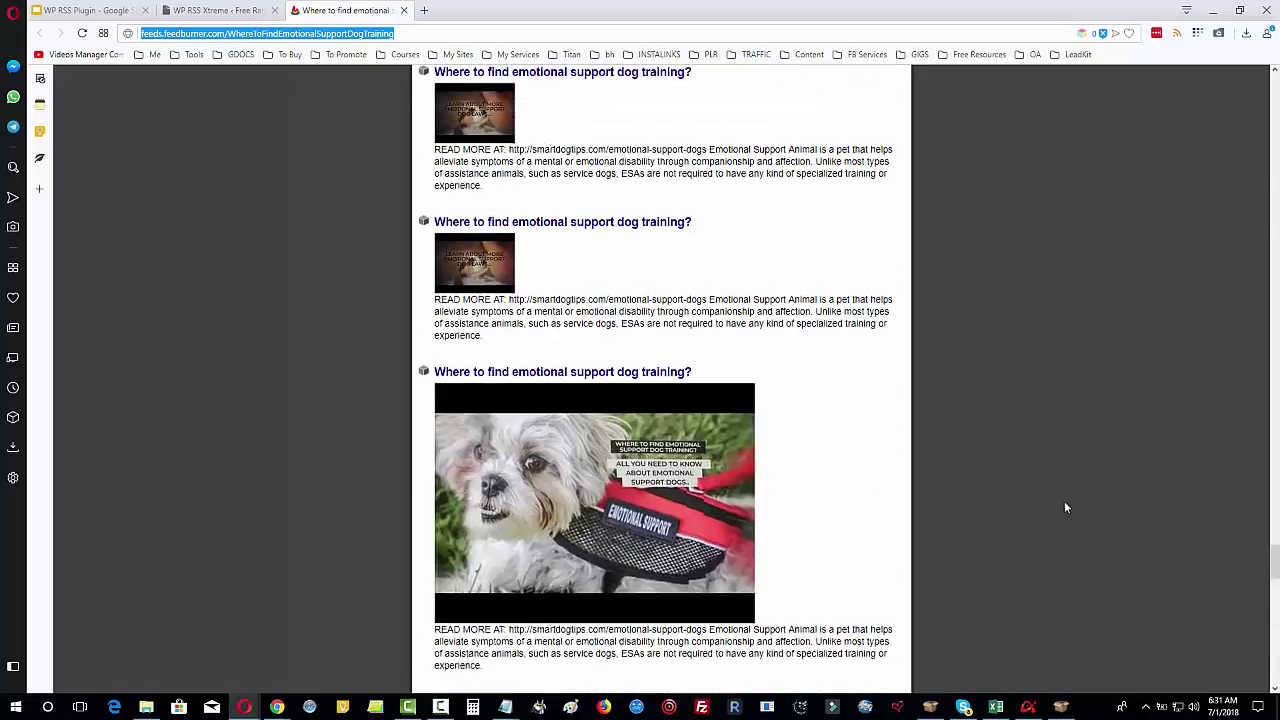
{"action": "left_click_drag", "start_coordinate": [1276, 545], "coordinate": [1276, 85]}
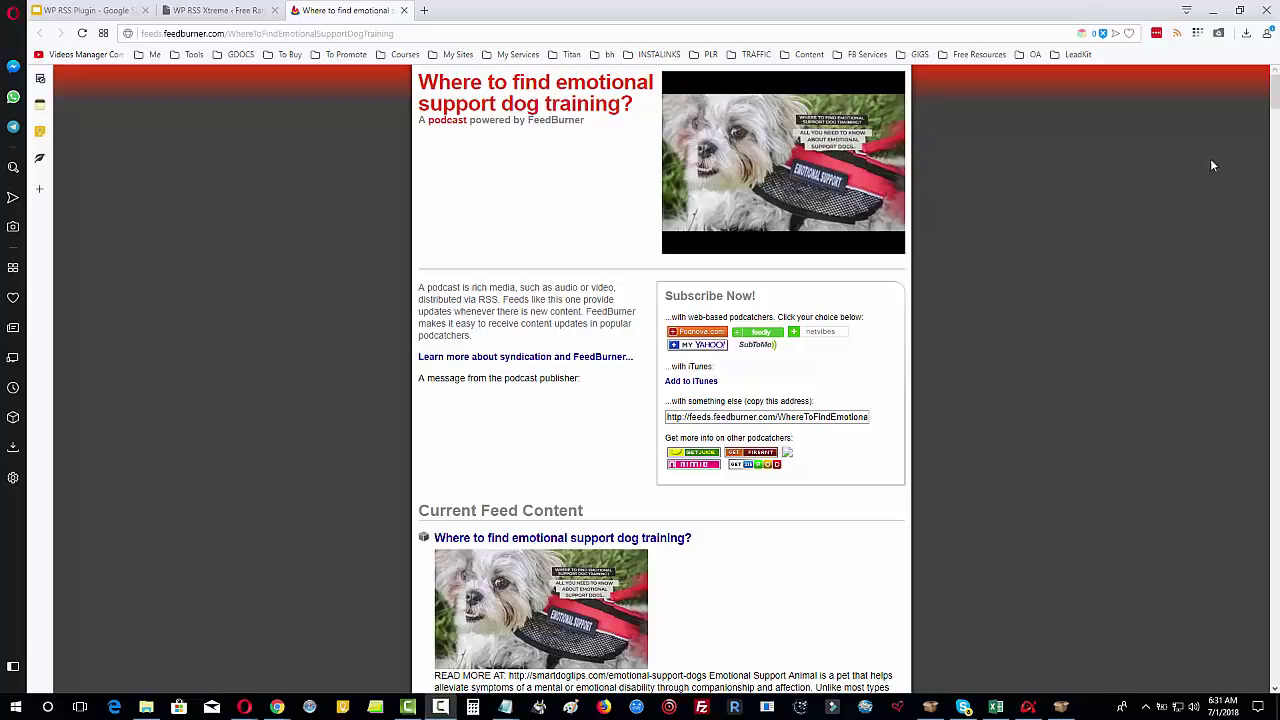
Reload the WP RSS Xtreme admin page and review its list of category and campaign RSS URLs
{"action": "left_click", "coordinate": [193, 12]}
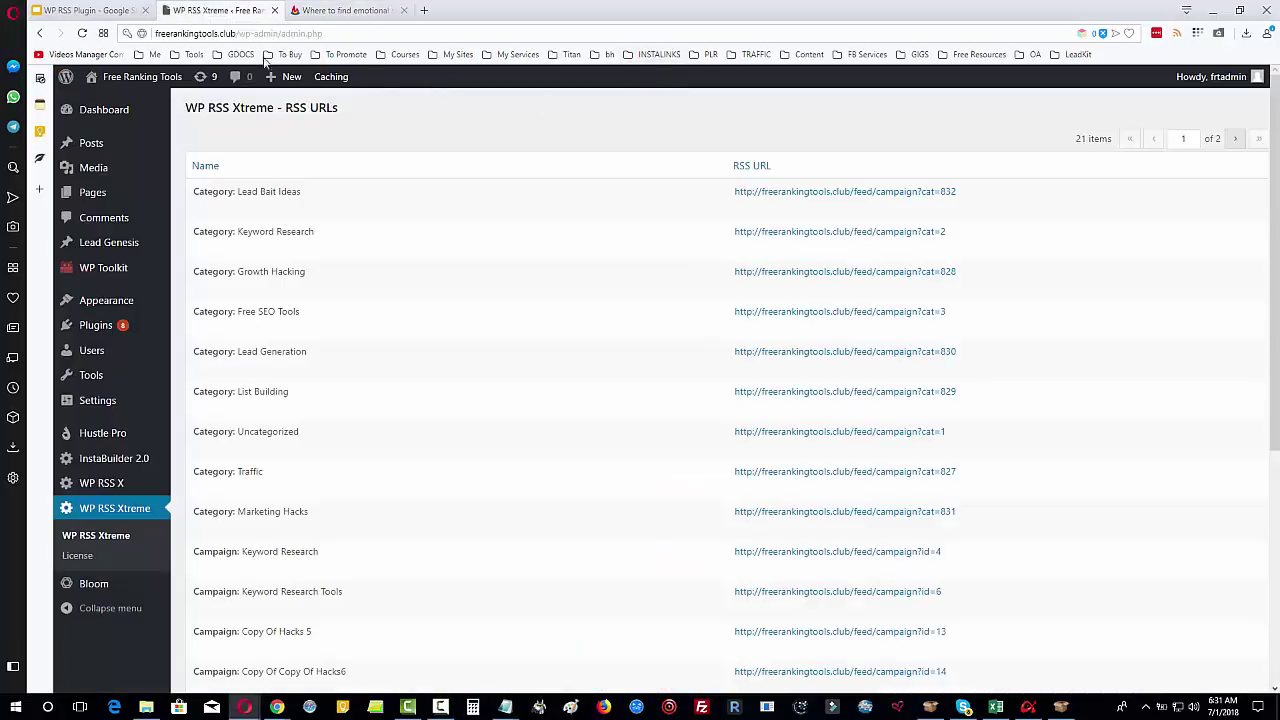
{"action": "left_click", "coordinate": [82, 33]}
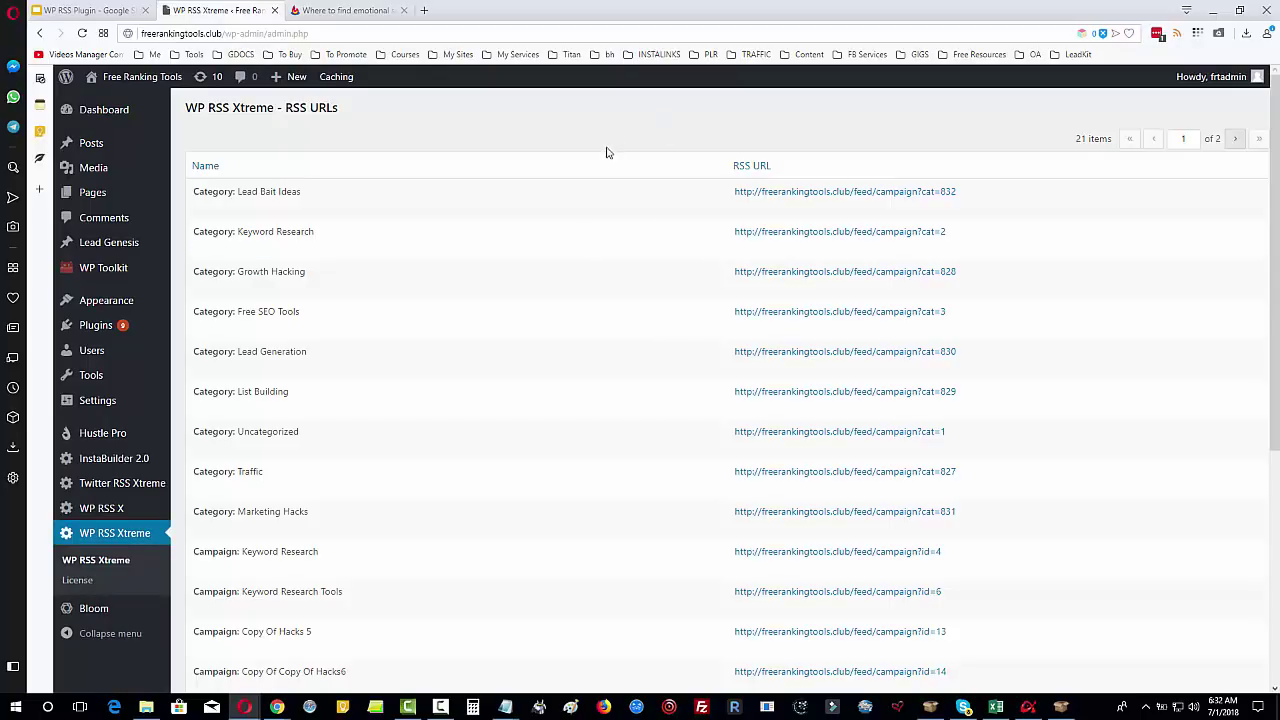
{"action": "scroll", "coordinate": [489, 513], "scroll_direction": "down", "scroll_amount": 3}
{"action": "scroll", "coordinate": [489, 513], "scroll_direction": "up", "scroll_amount": 3}
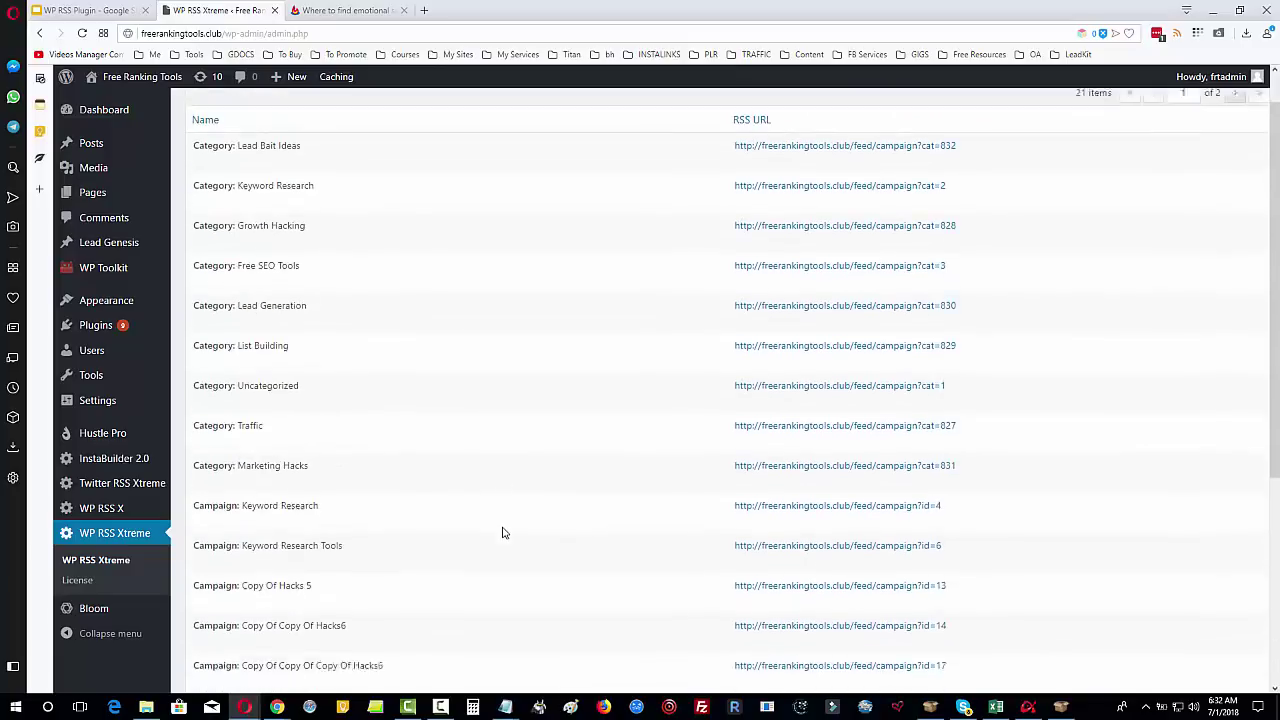
{"action": "scroll", "coordinate": [389, 629], "scroll_direction": "down", "scroll_amount": 3}
{"action": "scroll", "coordinate": [389, 629], "scroll_direction": "down", "scroll_amount": 2}
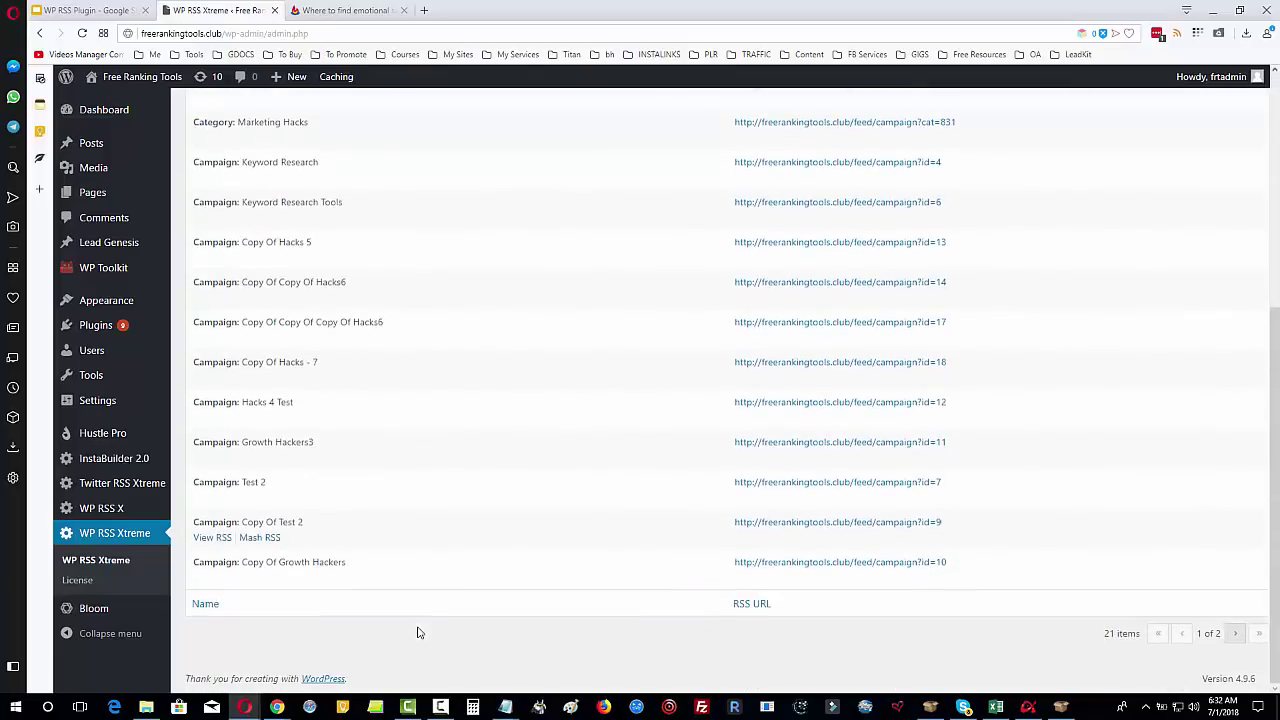
{"action": "scroll", "coordinate": [414, 629], "scroll_direction": "up", "scroll_amount": 4}
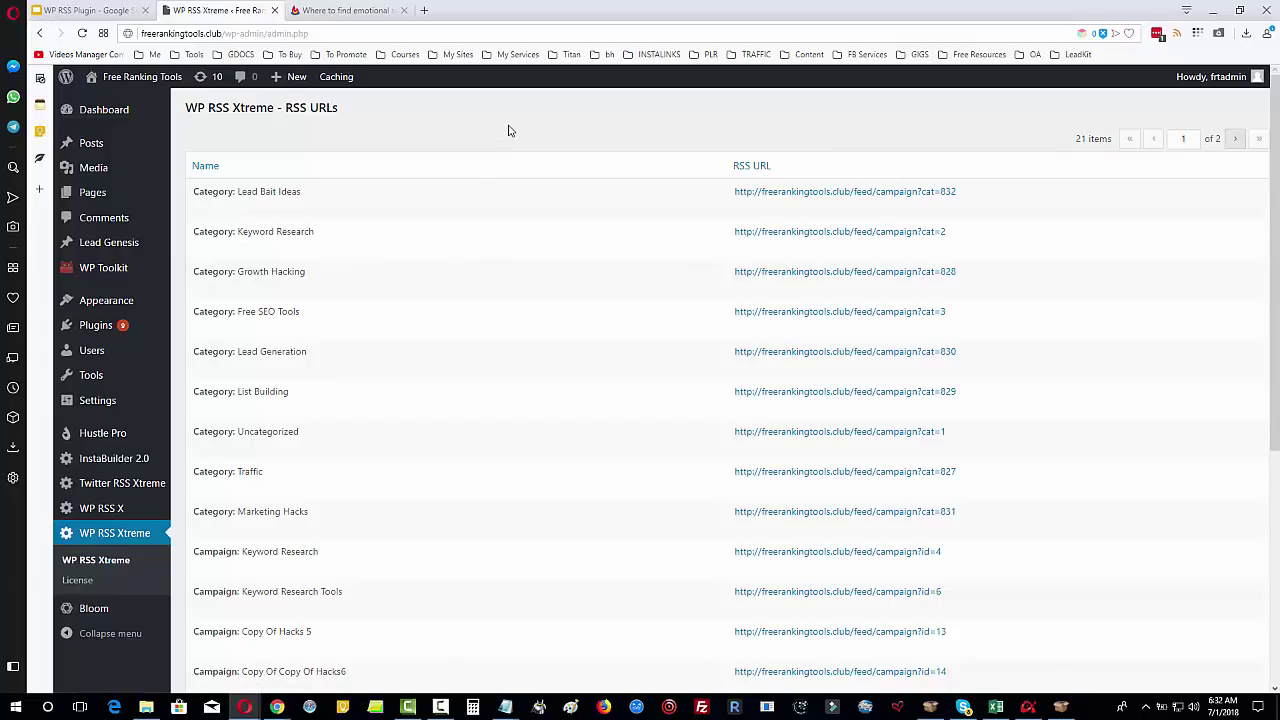
View the RSS feed of the Lead Bait Ideas category and look through its posts
{"action": "mouse_move", "coordinate": [215, 192]}
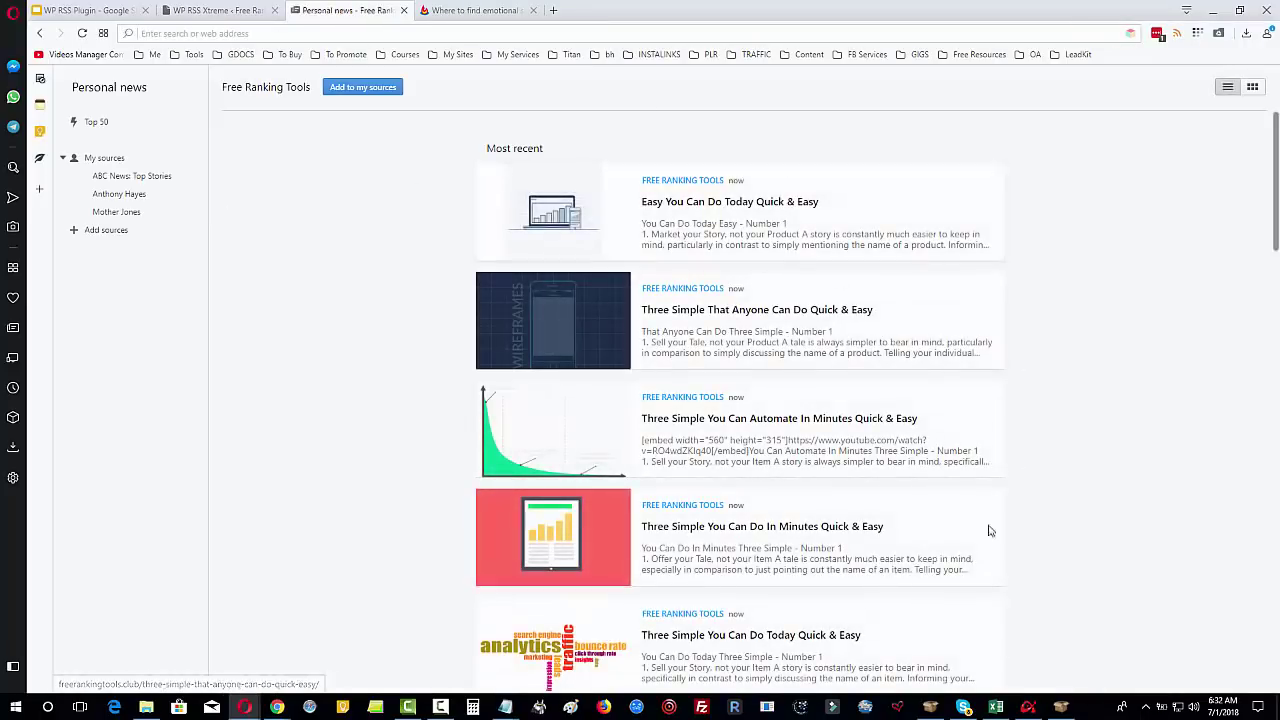
{"action": "scroll", "coordinate": [1000, 442], "scroll_direction": "down", "scroll_amount": 4}
{"action": "scroll", "coordinate": [1010, 445], "scroll_direction": "up", "scroll_amount": 4}
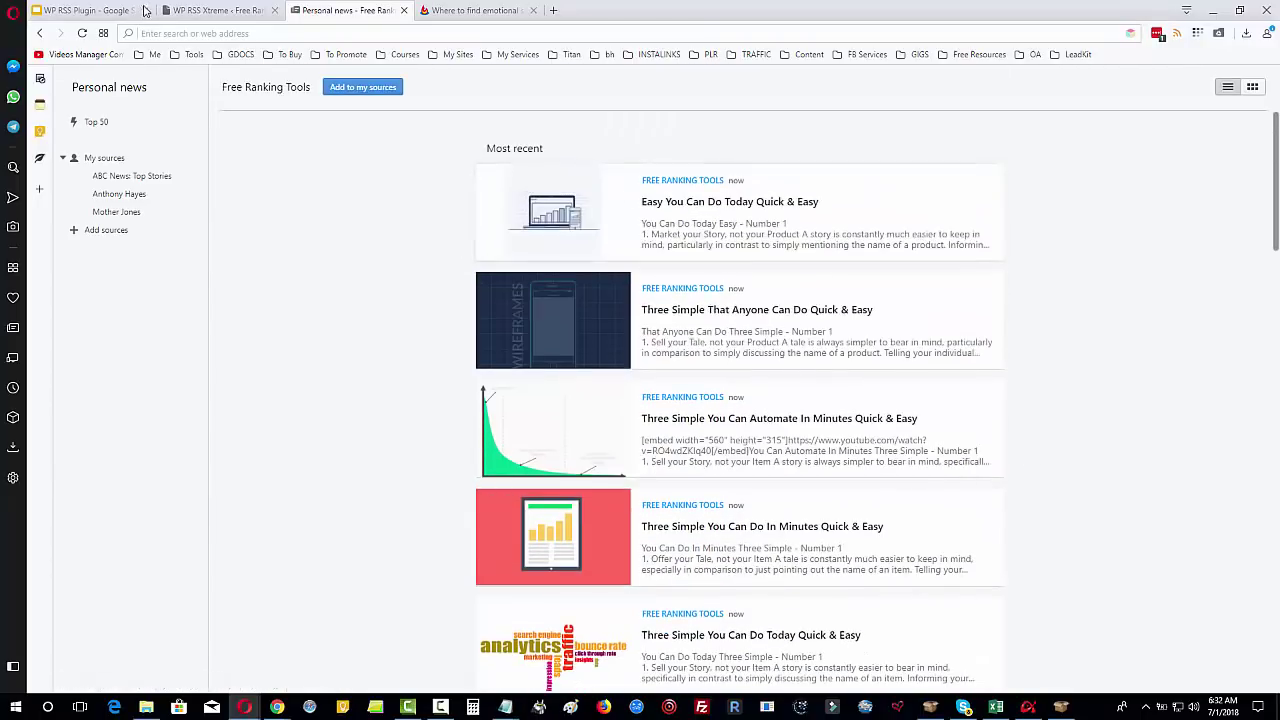
Start mashing the Lead Bait Ideas category feed in WP RSS Xtreme and activate the Feed URLs box
{"action": "left_click", "coordinate": [216, 12]}
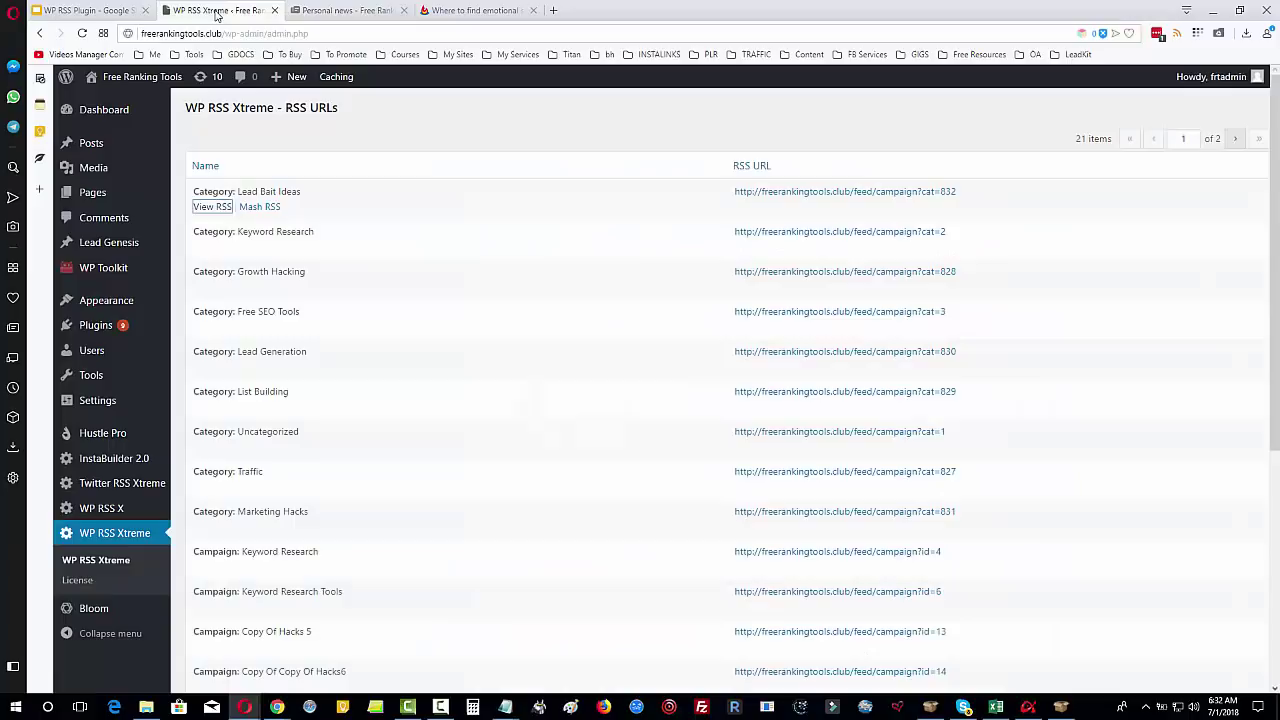
{"action": "left_click", "coordinate": [261, 208]}
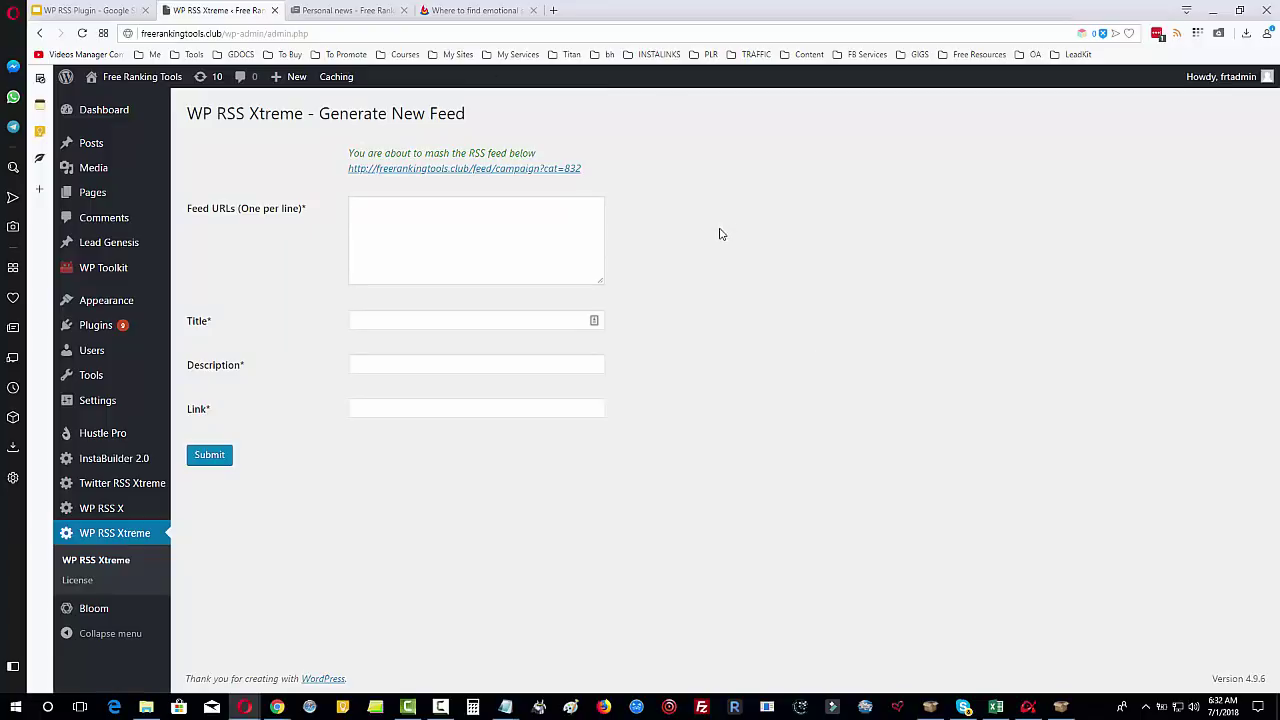
{"action": "left_click", "coordinate": [455, 216]}
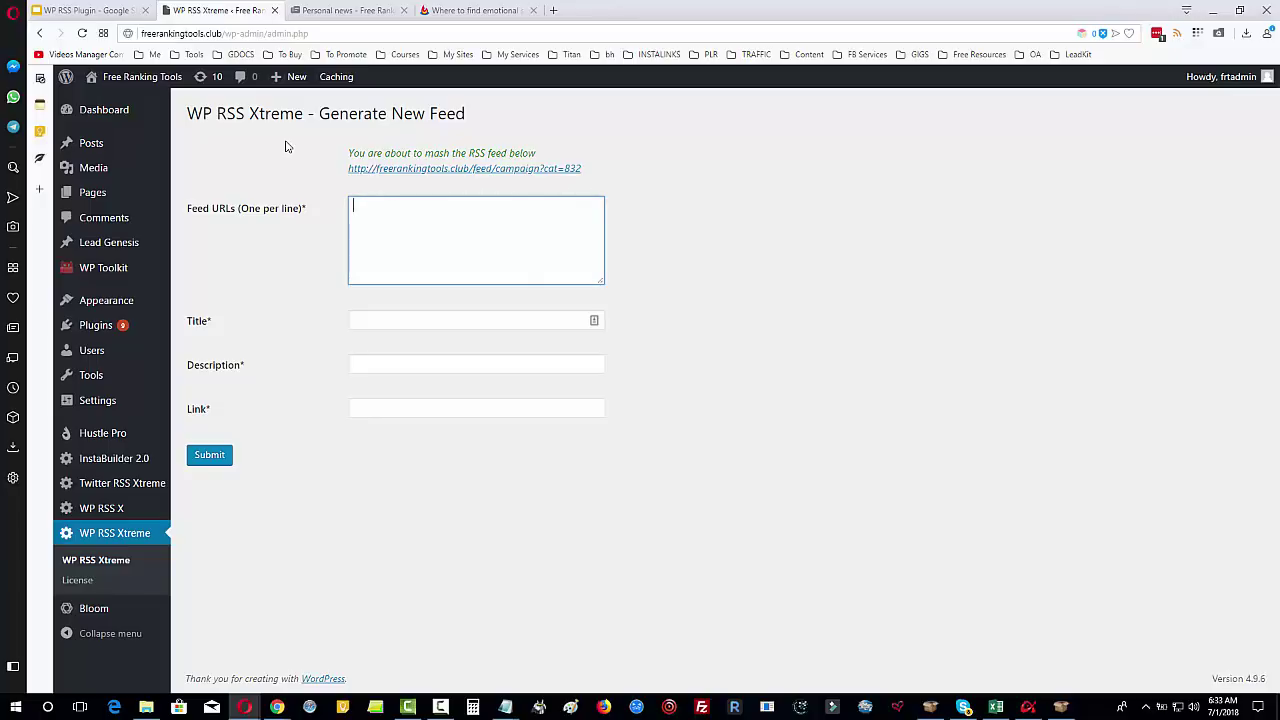
{"action": "left_click", "coordinate": [426, 214]}
Open backlinko.com in a new browser tab
{"action": "left_click", "coordinate": [553, 10]}
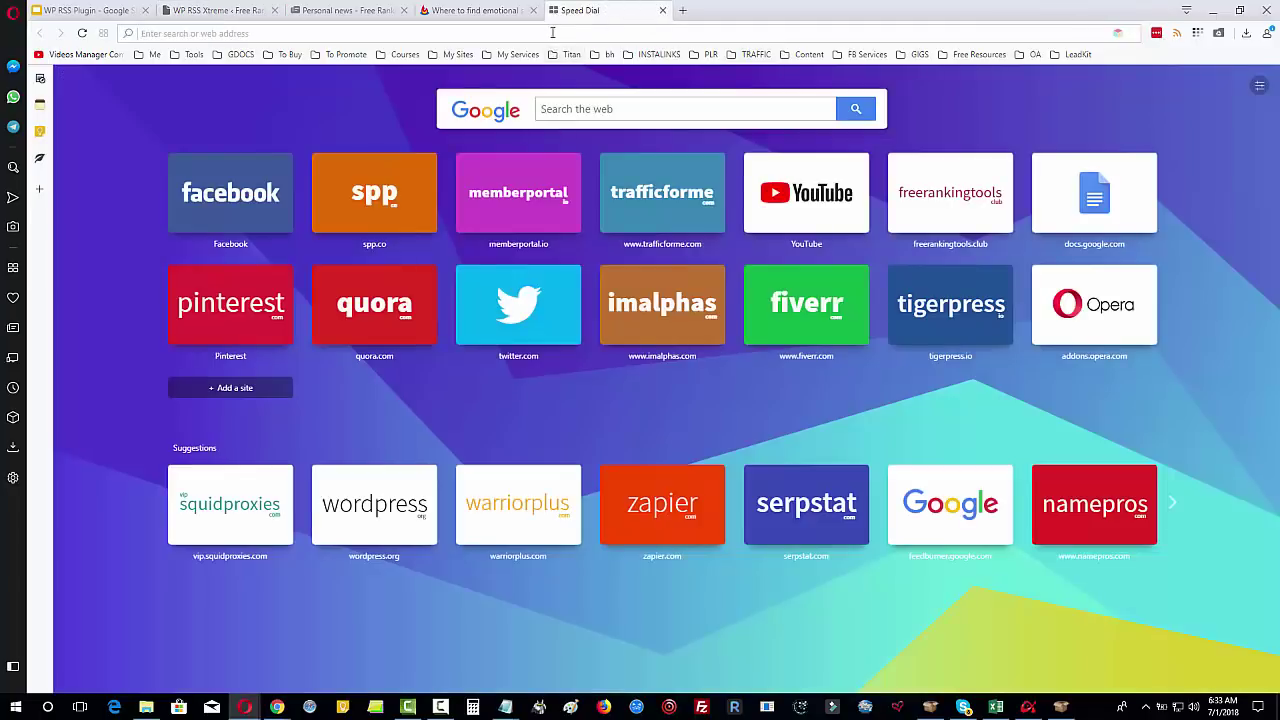
{"action": "left_click", "coordinate": [552, 33]}
{"action": "type", "text": "backlinko"}
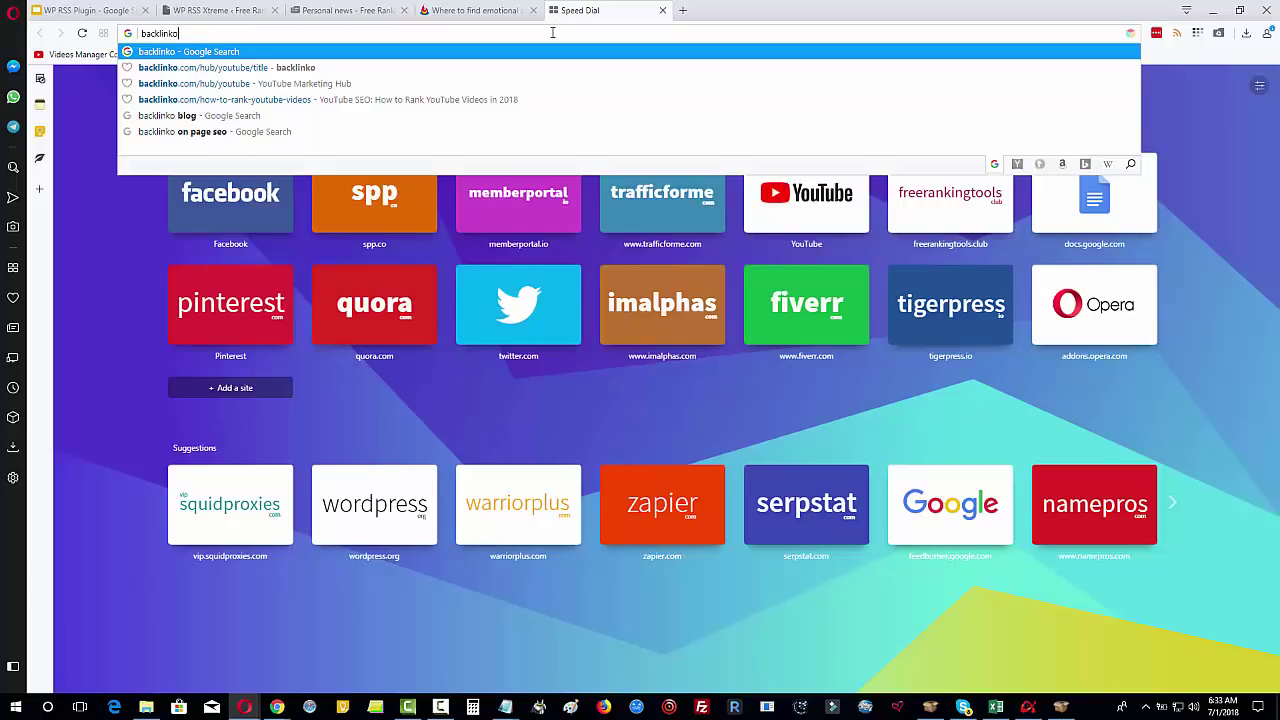
{"action": "type", "text": ".com"}
{"action": "key", "text": "Return"}
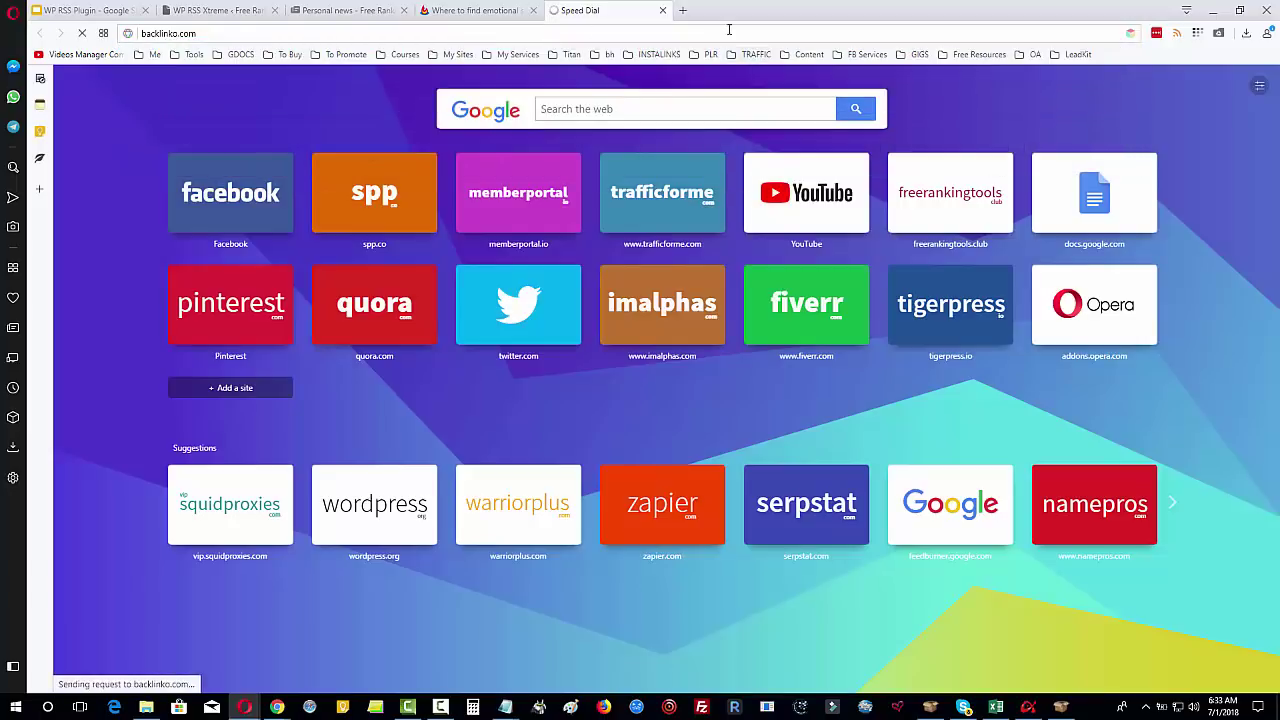
Open another browser tab and start entering the Search Engine Land web address
{"action": "key", "text": "ctrl+t"}
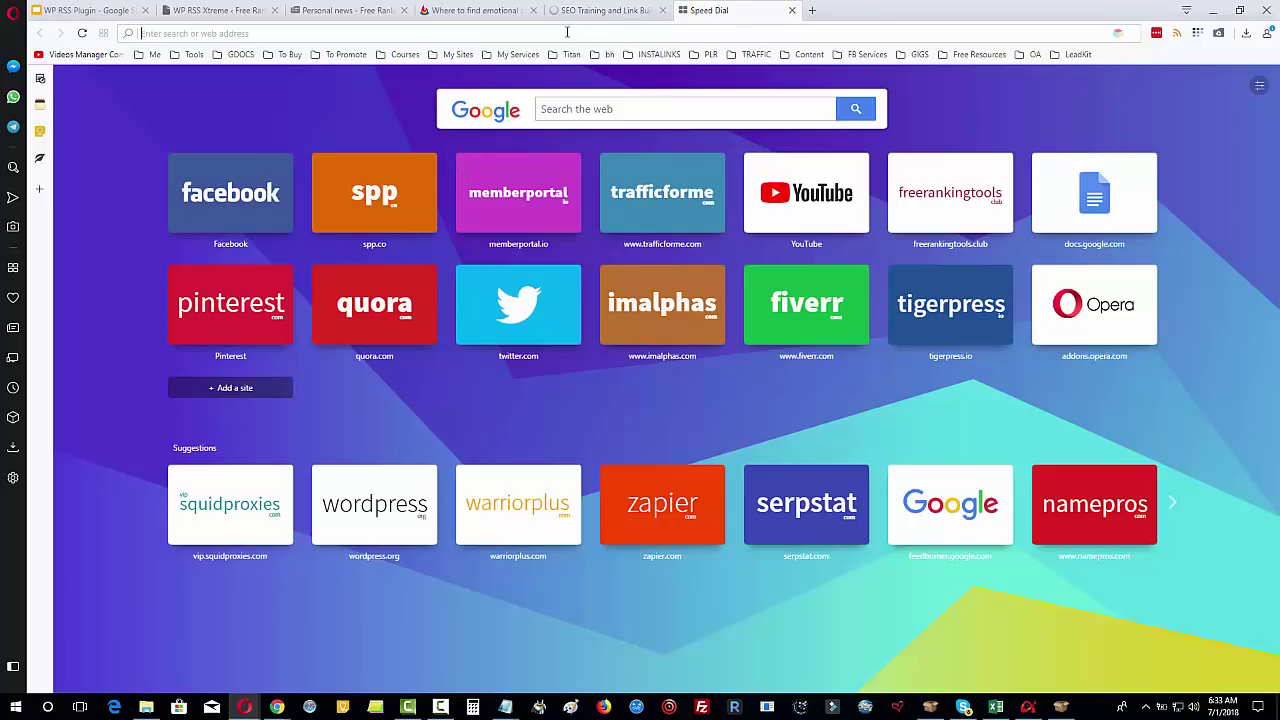
{"action": "type", "text": "searcheng"}
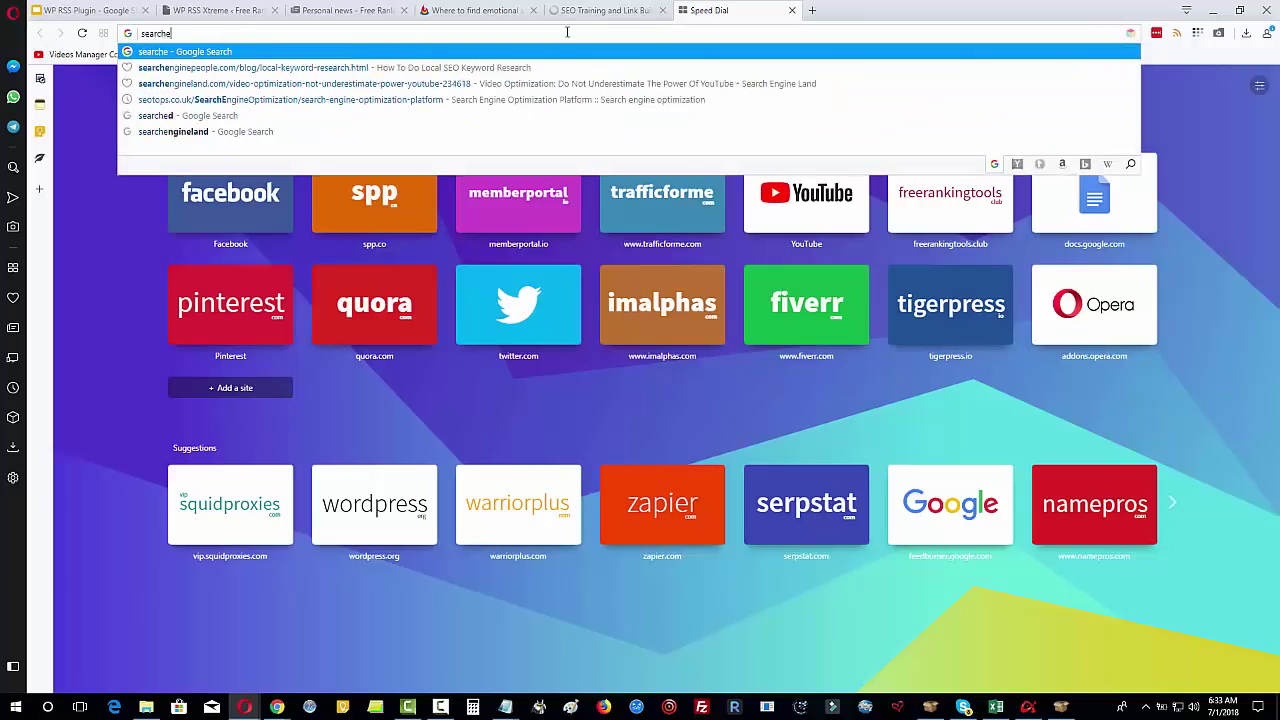
{"action": "type", "text": "iinelan"}
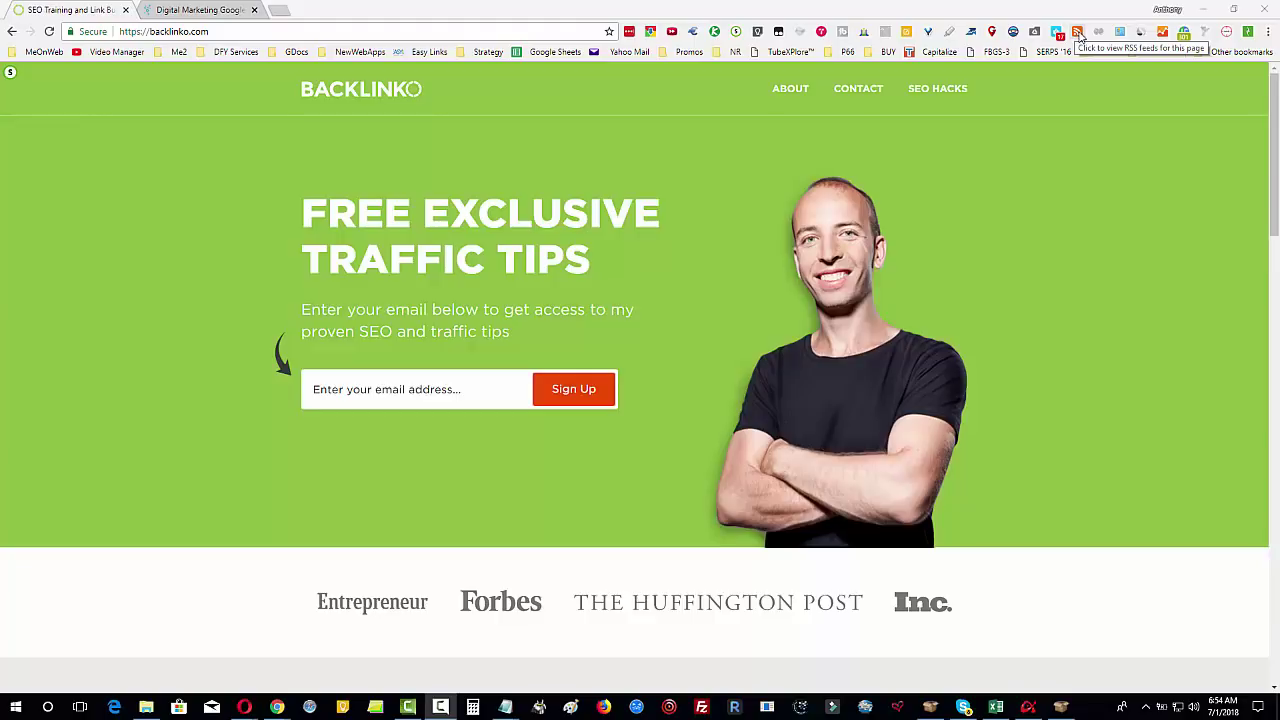
In Chrome, check the Backlinko home page for RSS feed URLs with the RSS feed extension
{"action": "left_click", "coordinate": [1078, 33]}
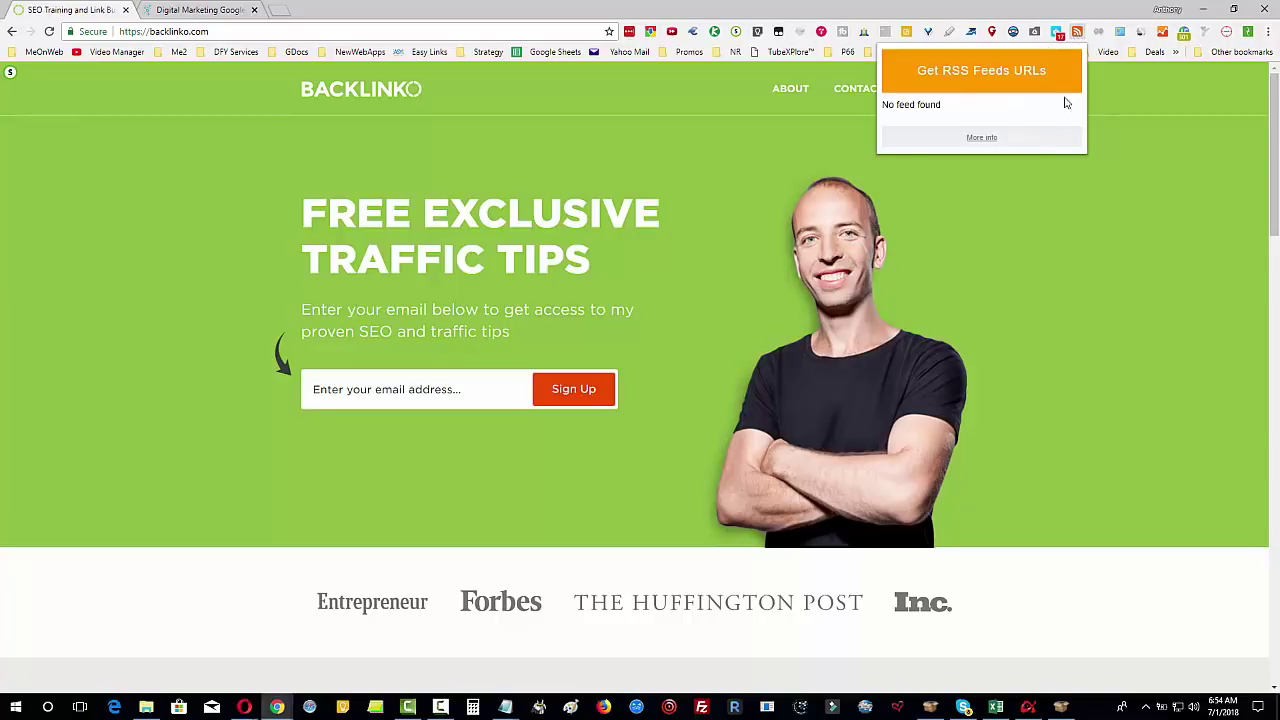
{"action": "left_click", "coordinate": [1046, 225]}
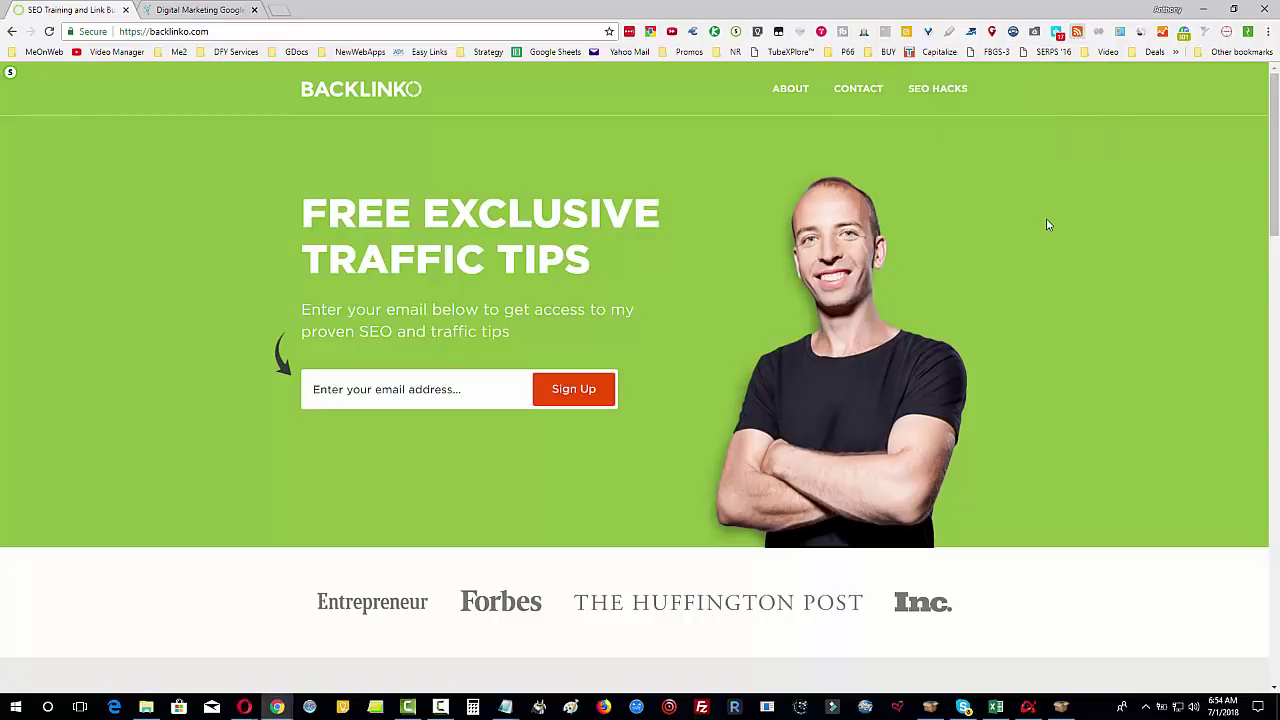
{"action": "left_click", "coordinate": [270, 34]}
{"action": "left_click", "coordinate": [270, 34]}
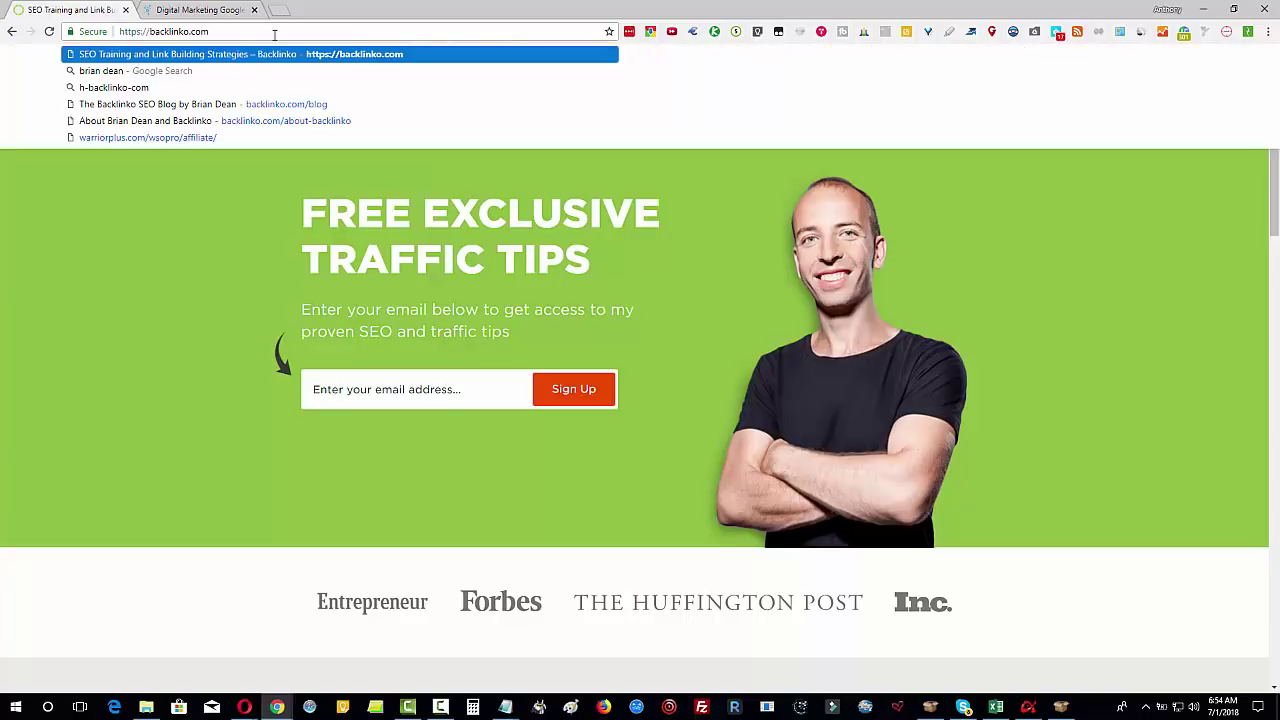
{"action": "type", "text": "/"}
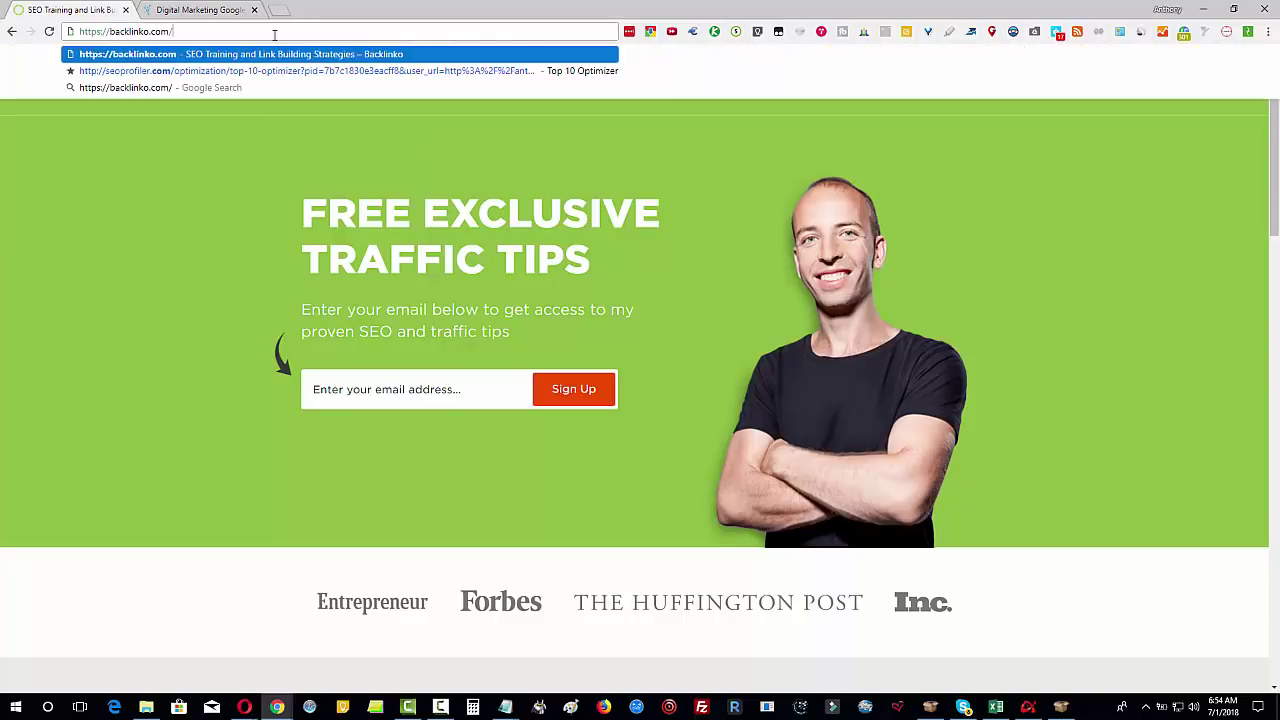
{"action": "type", "text": "feed"}
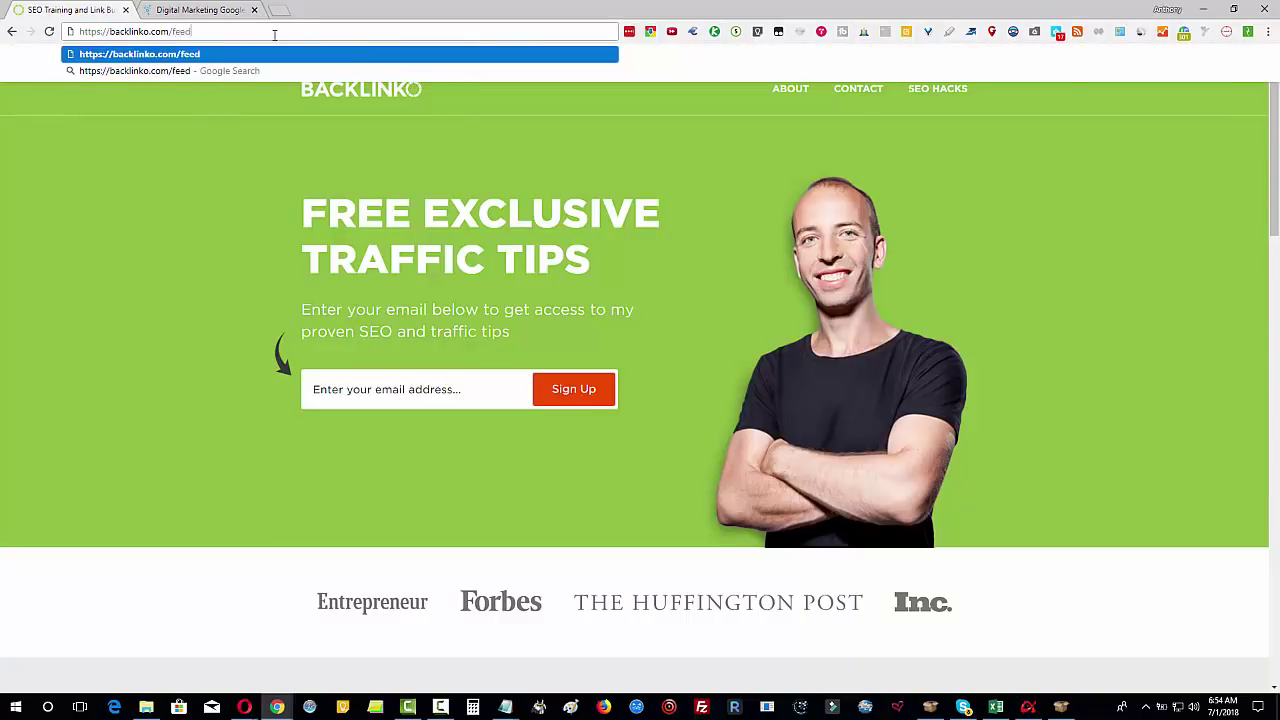
{"action": "key", "text": "Return"}
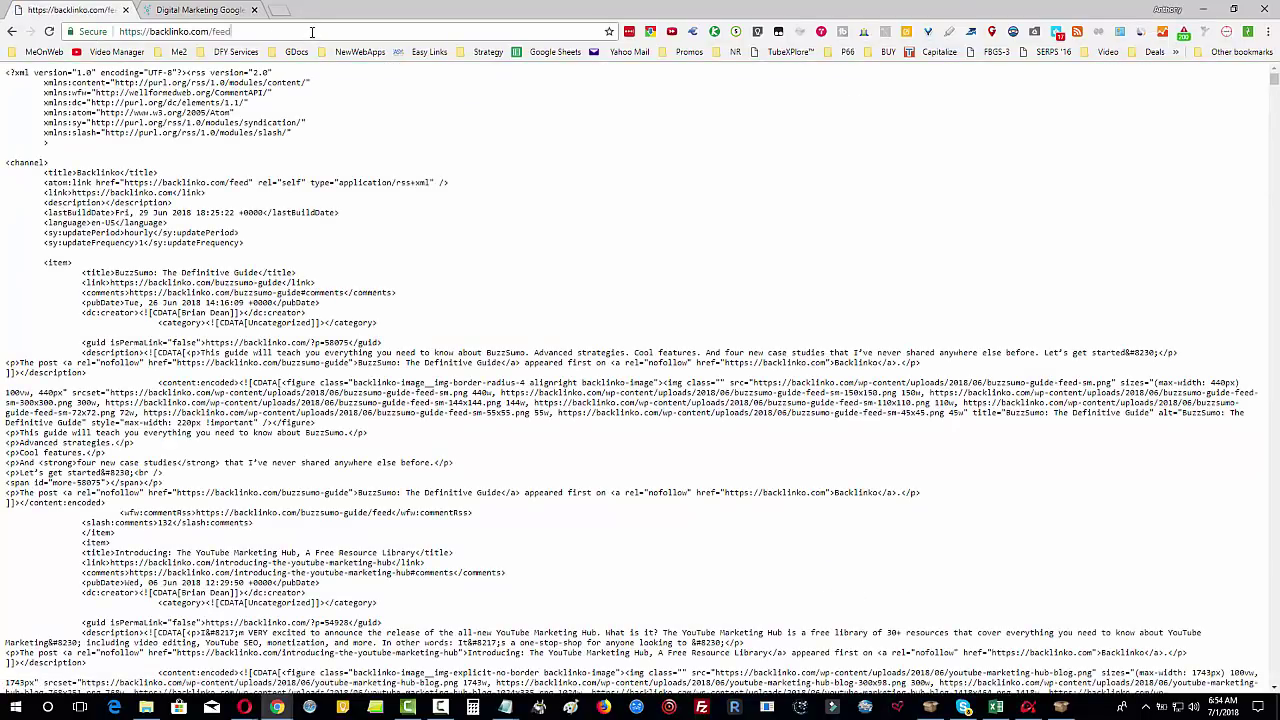
Copy the Backlinko feed's web address and switch windows
{"action": "left_click", "coordinate": [312, 32]}
{"action": "right_click", "coordinate": [312, 32]}
{"action": "left_click", "coordinate": [350, 78]}
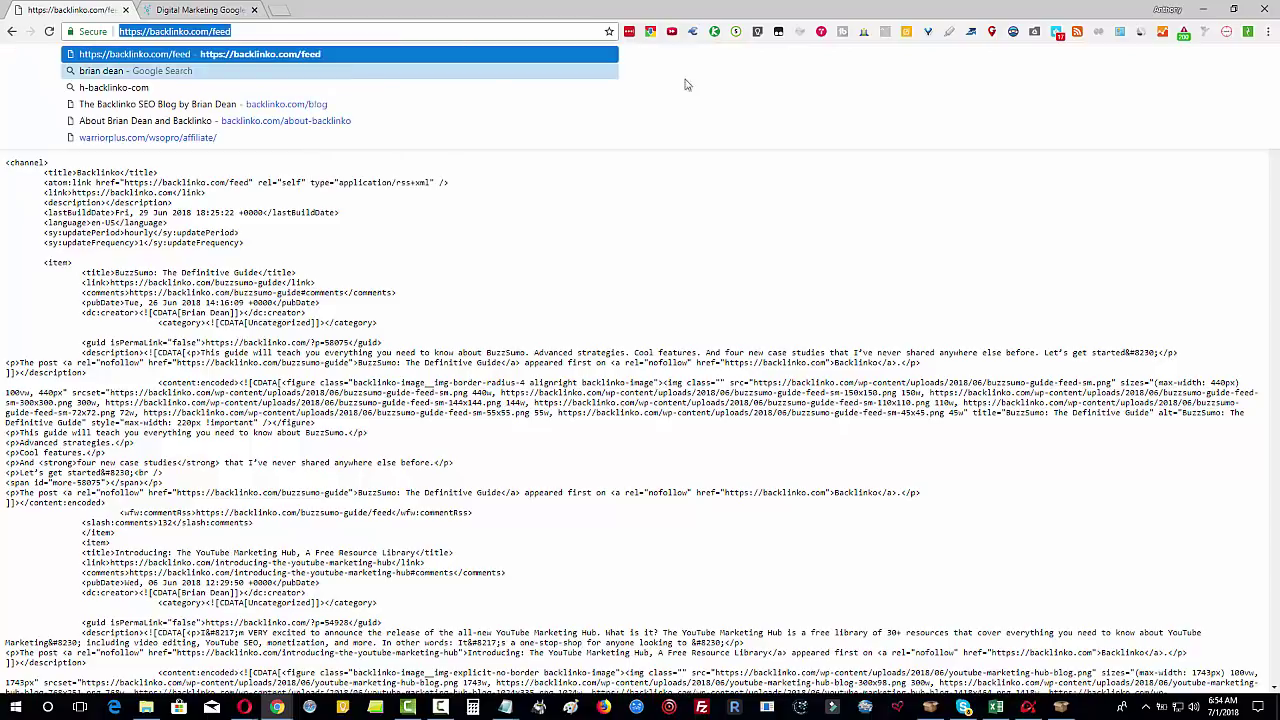
{"action": "key", "text": "alt+Tab"}
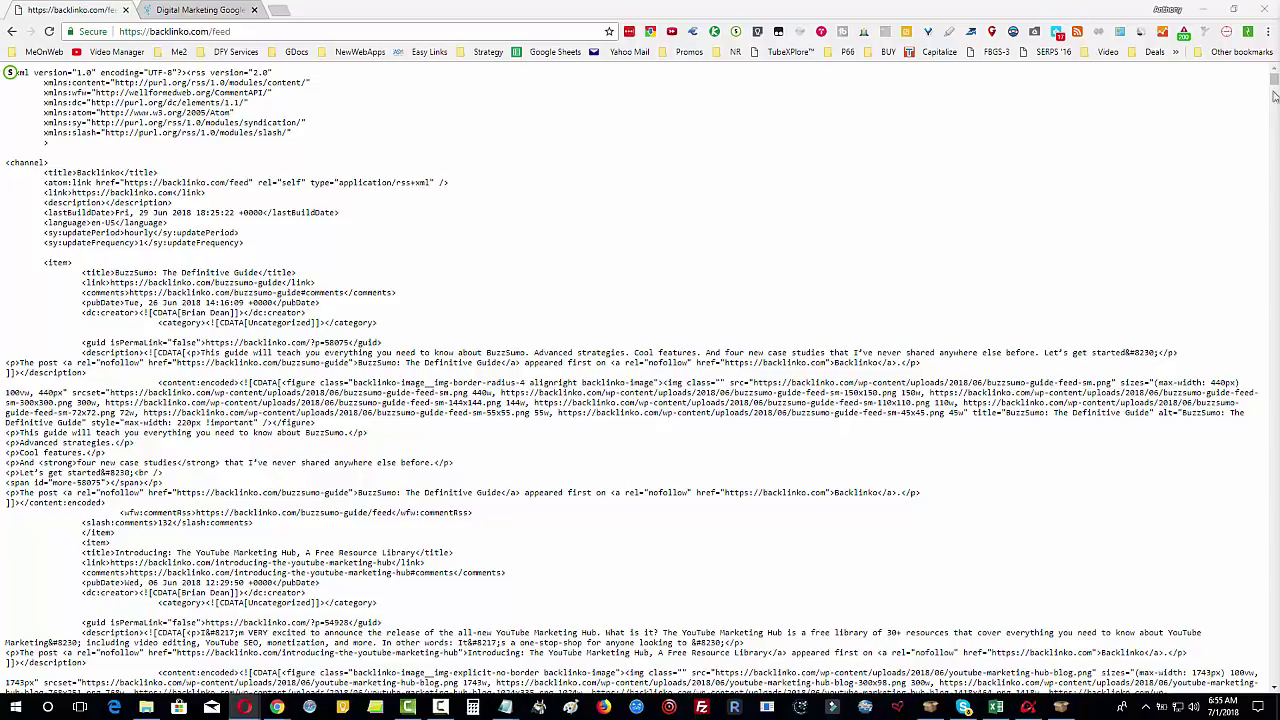
Open the Search Engine People feed through the RSS extension on the digital marketing site and look through its posts
{"action": "left_click", "coordinate": [176, 12]}
{"action": "left_click", "coordinate": [1077, 32]}
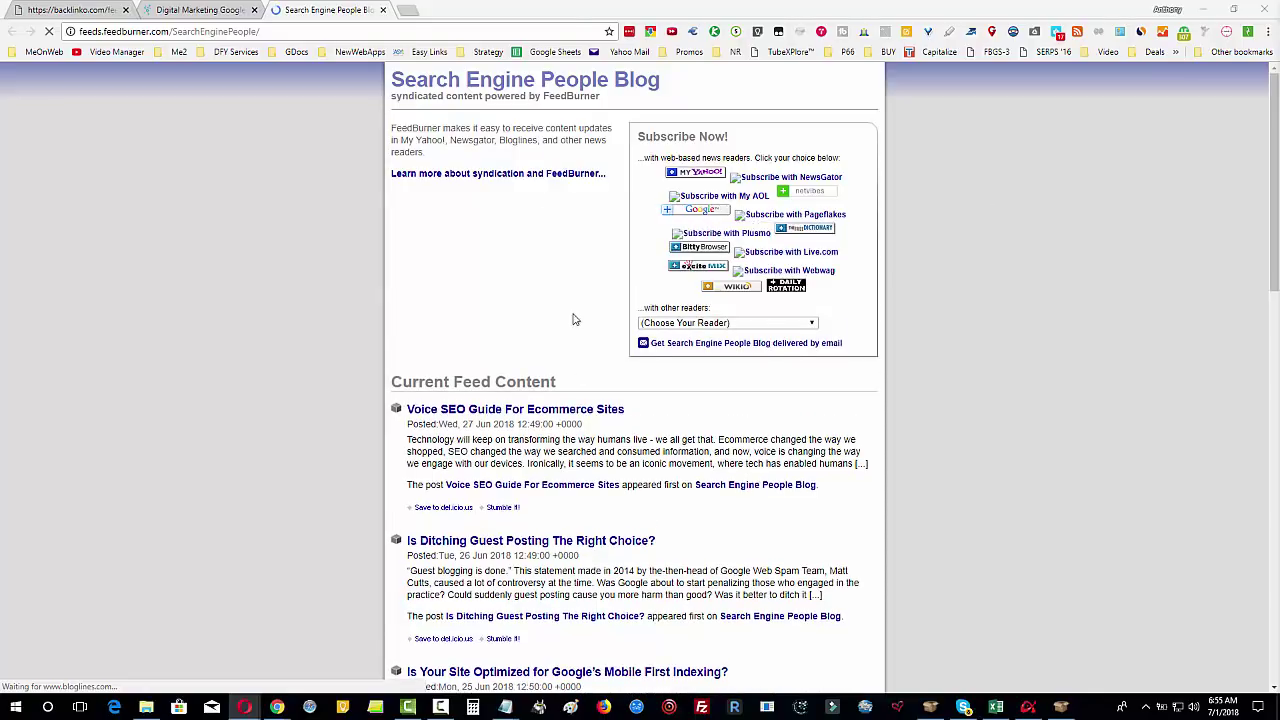
{"action": "scroll", "coordinate": [571, 330], "scroll_direction": "down", "scroll_amount": 3}
{"action": "scroll", "coordinate": [589, 423], "scroll_direction": "down", "scroll_amount": 6}
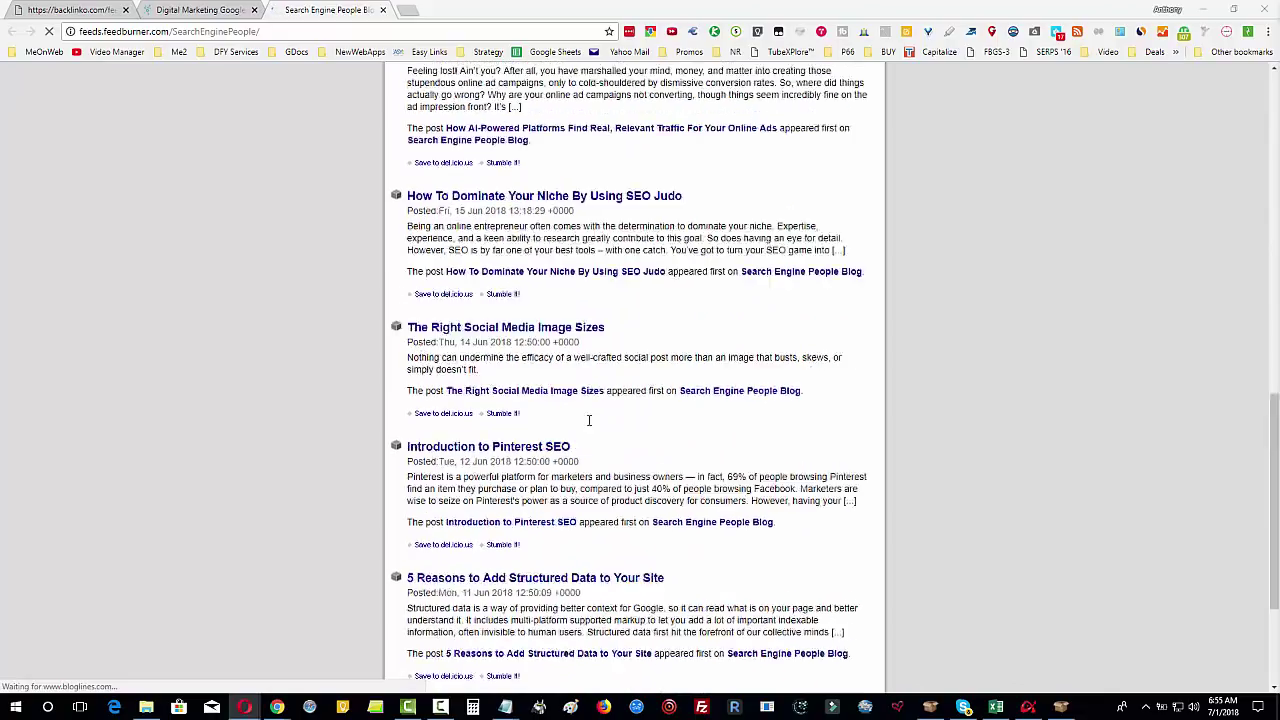
{"action": "scroll", "coordinate": [577, 442], "scroll_direction": "up", "scroll_amount": 8}
{"action": "scroll", "coordinate": [577, 442], "scroll_direction": "up", "scroll_amount": 3}
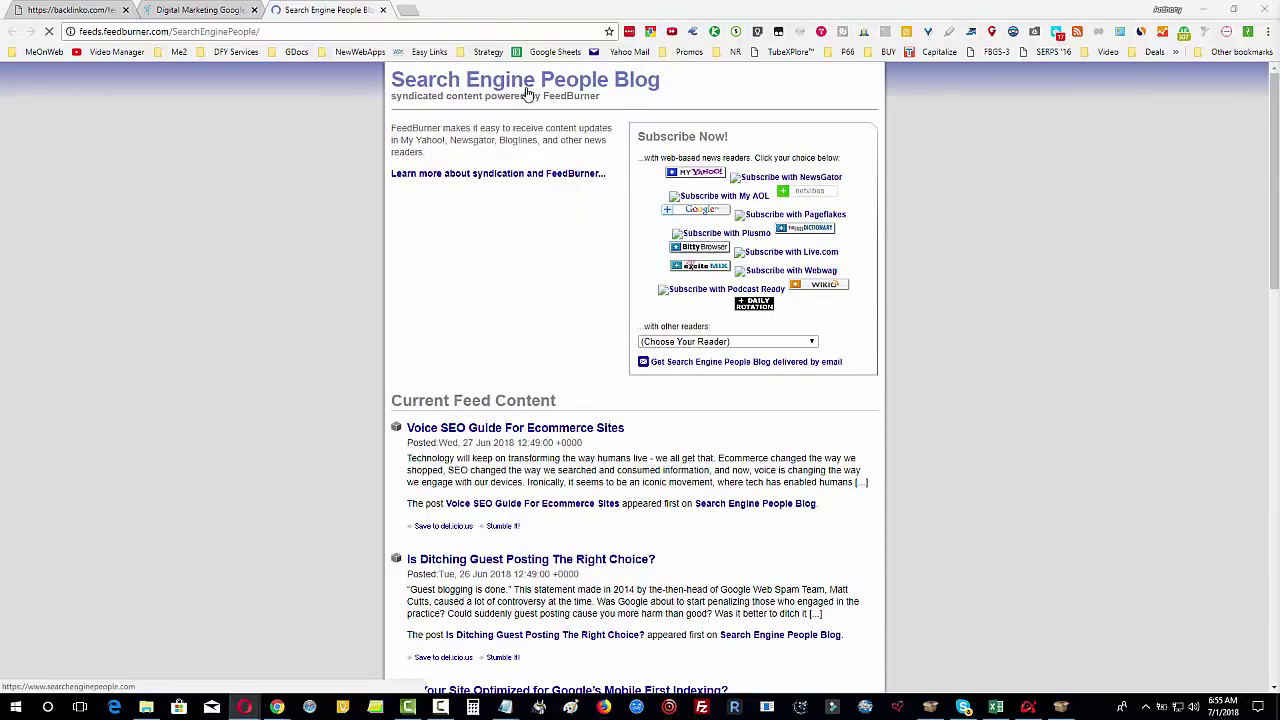
{"action": "left_click", "coordinate": [80, 10]}
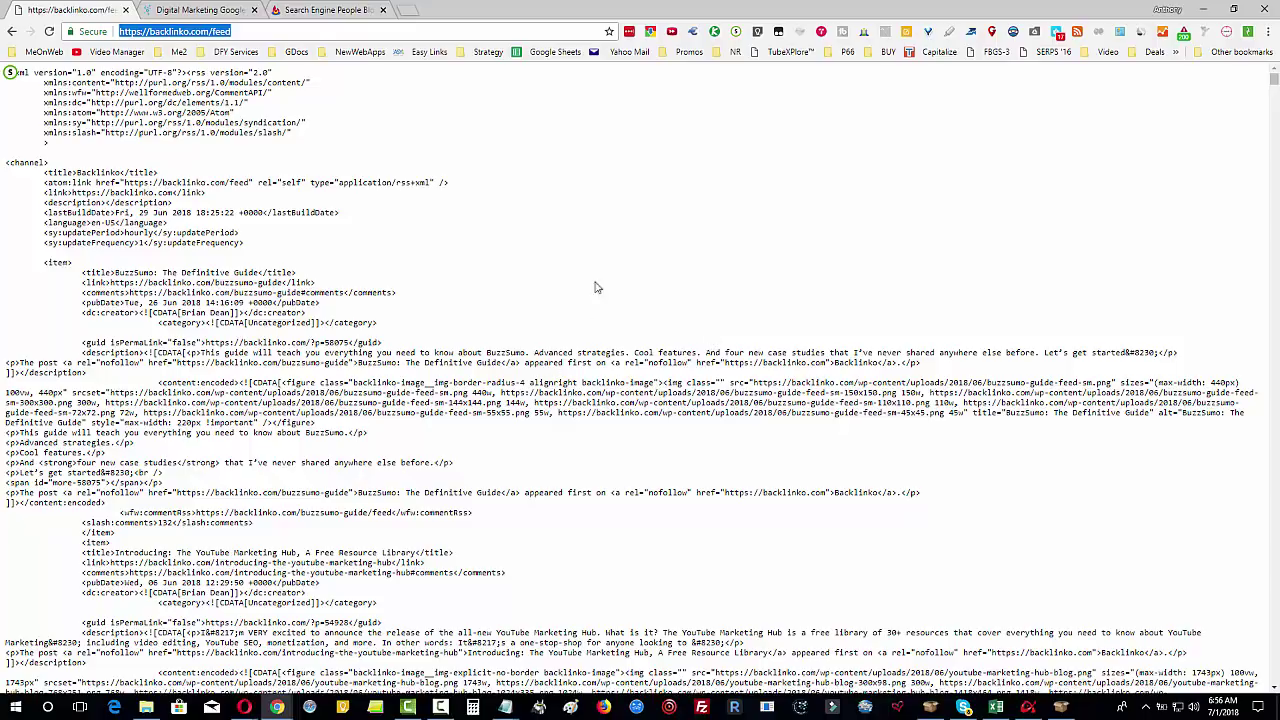
{"action": "left_click", "coordinate": [1206, 10]}
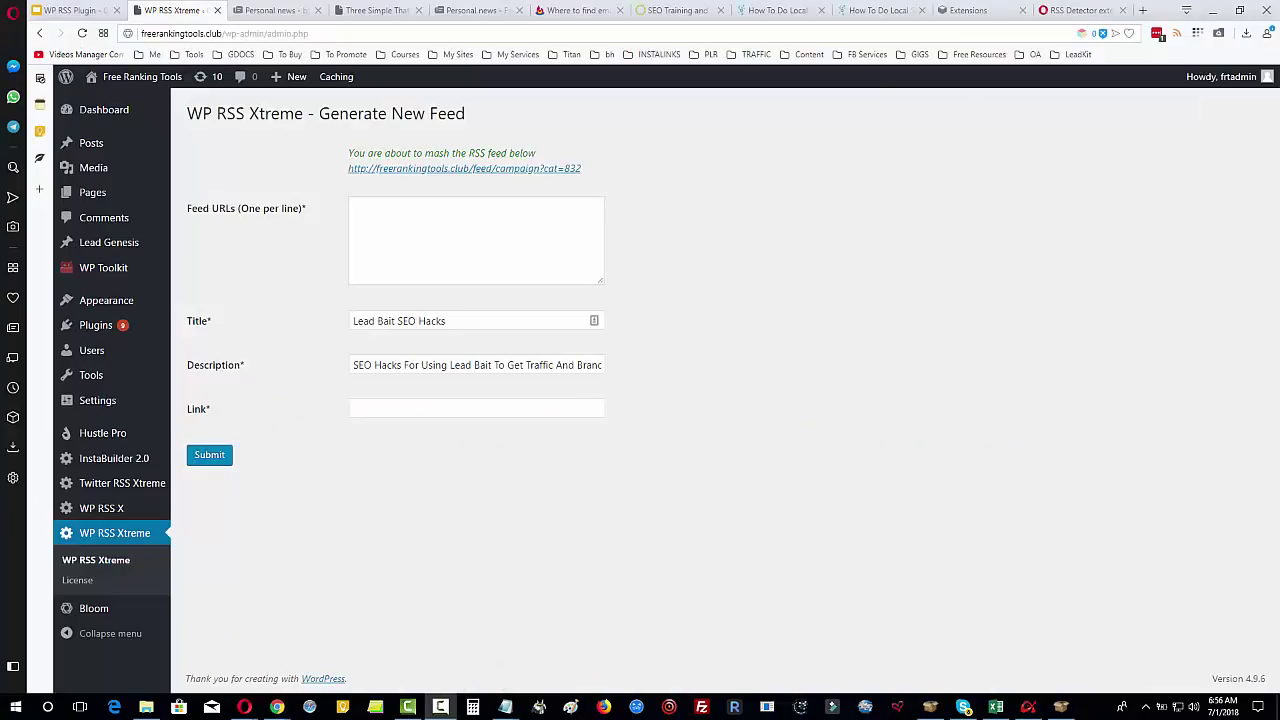
{"action": "left_click", "coordinate": [416, 212]}
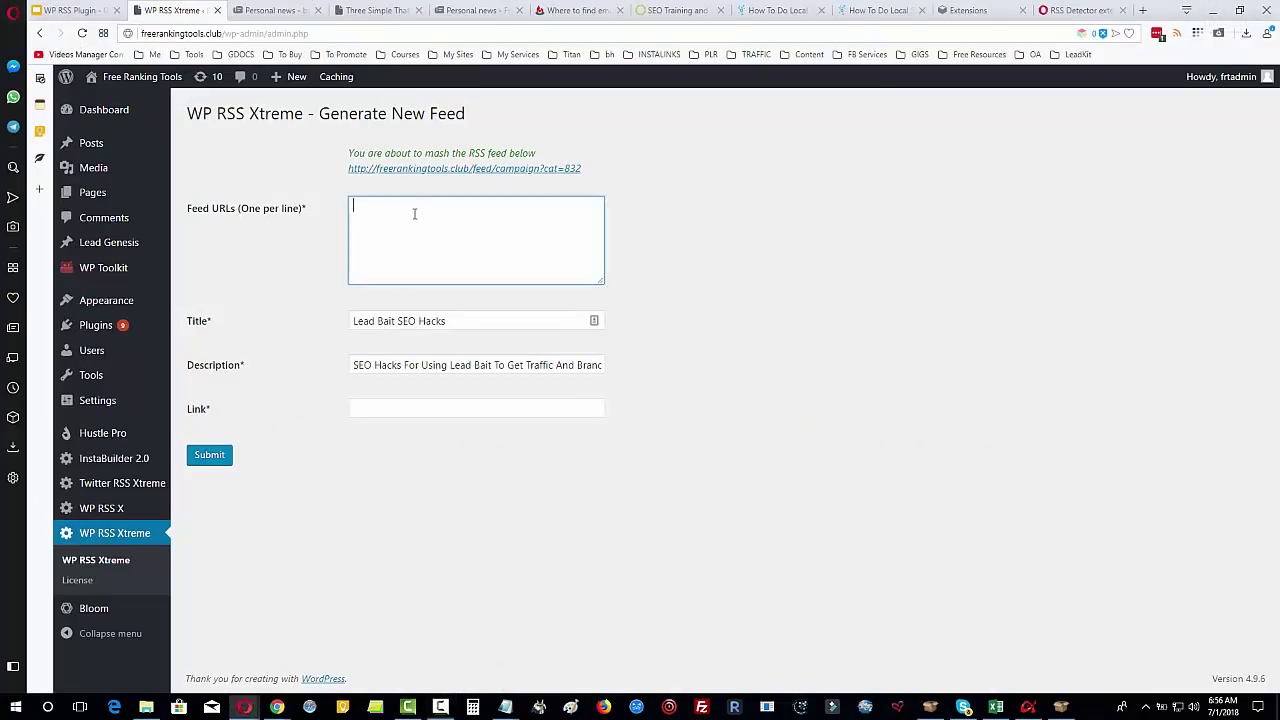
{"action": "right_click", "coordinate": [414, 212]}
{"action": "left_click", "coordinate": [476, 295]}
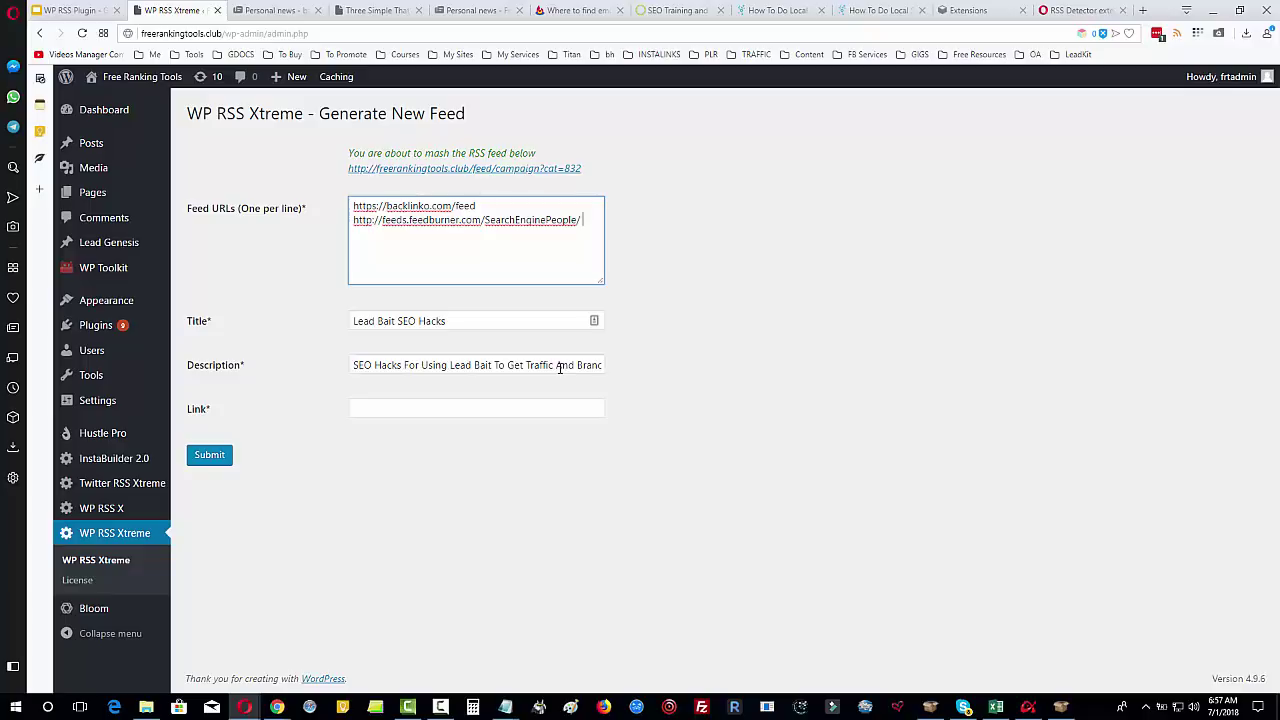
Examine the entries of the FeedBurner feed "Where to find emotional support dog training?" as an example of a mashed feed
{"action": "left_click", "coordinate": [469, 407]}
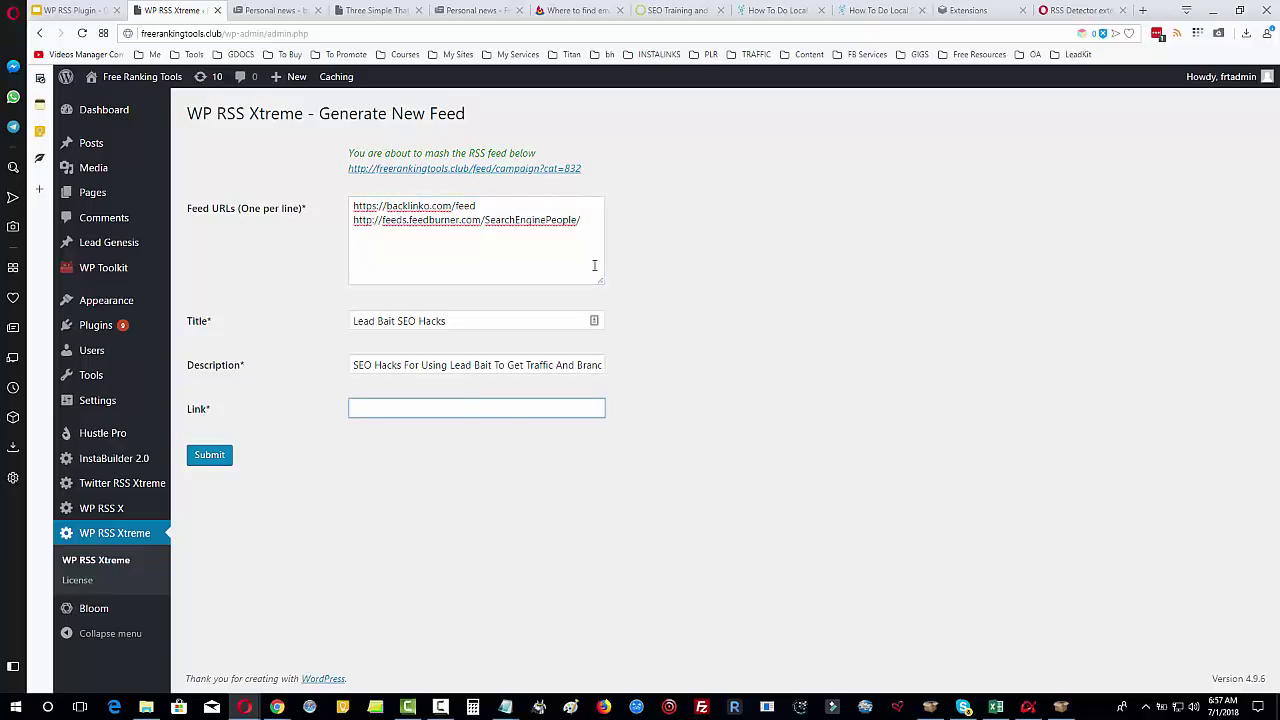
{"action": "left_click", "coordinate": [563, 13]}
{"action": "scroll", "coordinate": [960, 303], "scroll_direction": "down", "scroll_amount": 3}
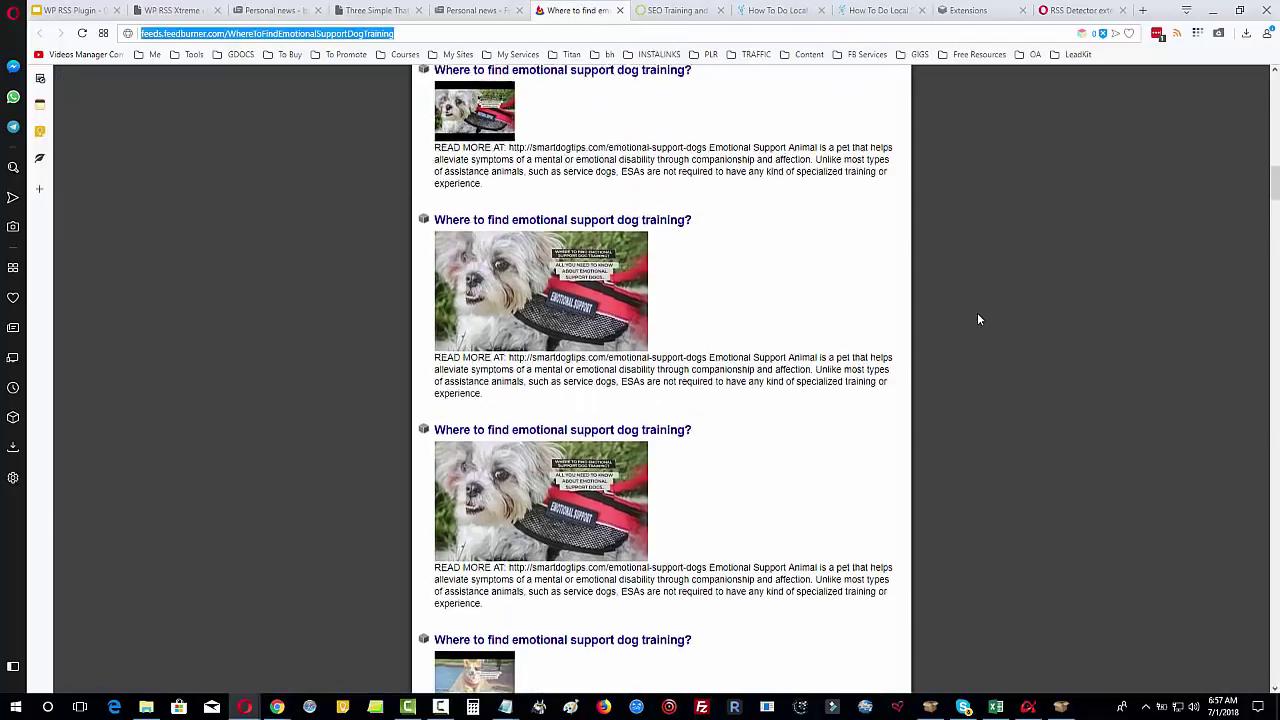
{"action": "scroll", "coordinate": [977, 312], "scroll_direction": "up", "scroll_amount": 1}
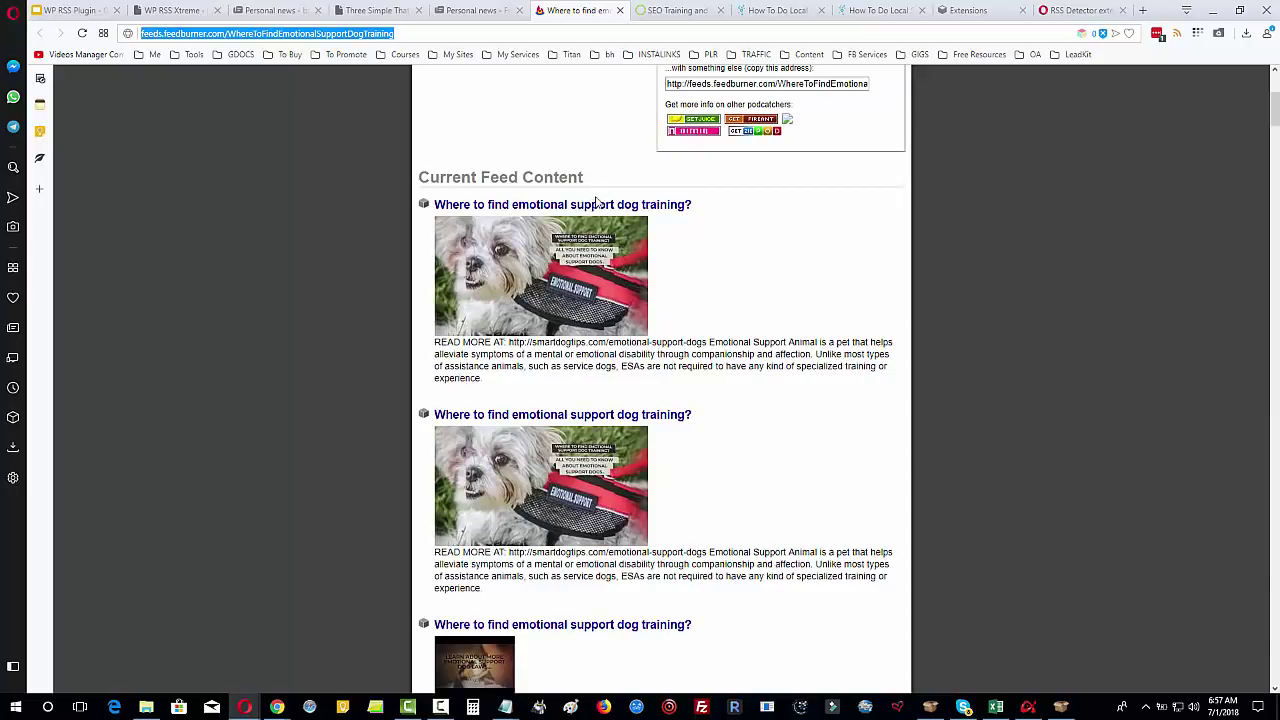
{"action": "scroll", "coordinate": [677, 334], "scroll_direction": "down", "scroll_amount": 1}
{"action": "scroll", "coordinate": [680, 330], "scroll_direction": "down", "scroll_amount": 3}
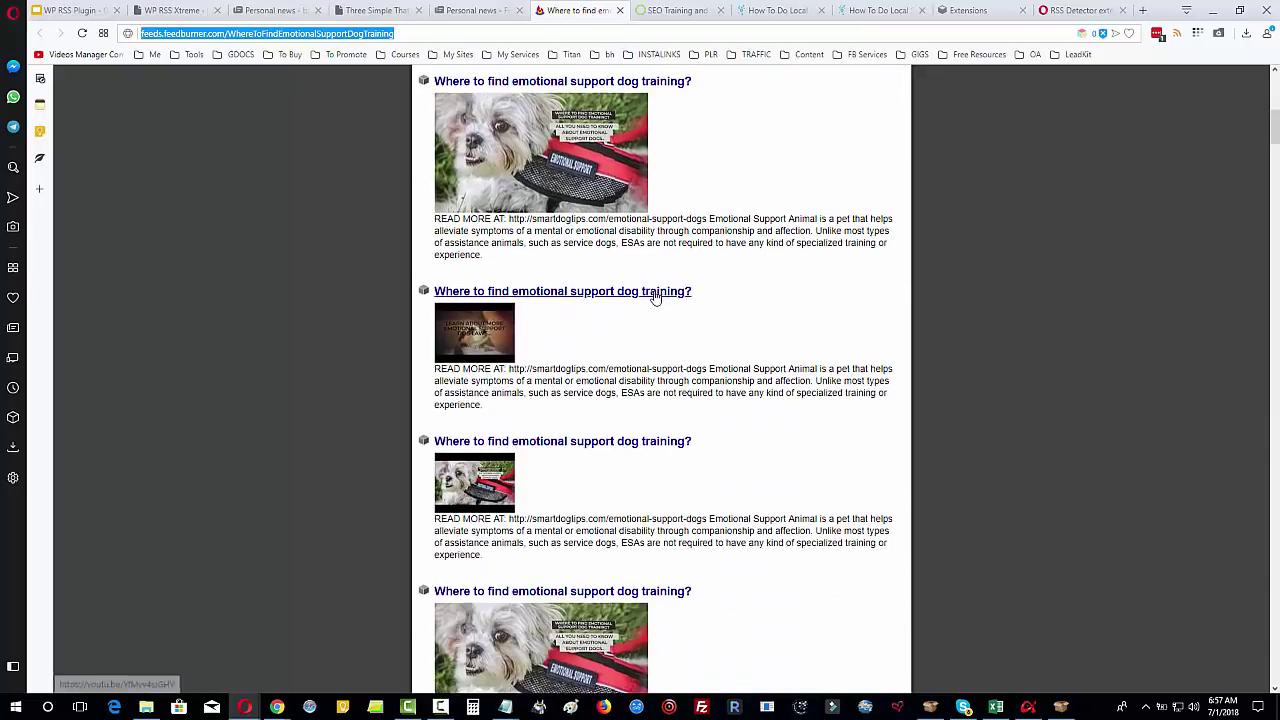
{"action": "scroll", "coordinate": [690, 310], "scroll_direction": "down", "scroll_amount": 2}
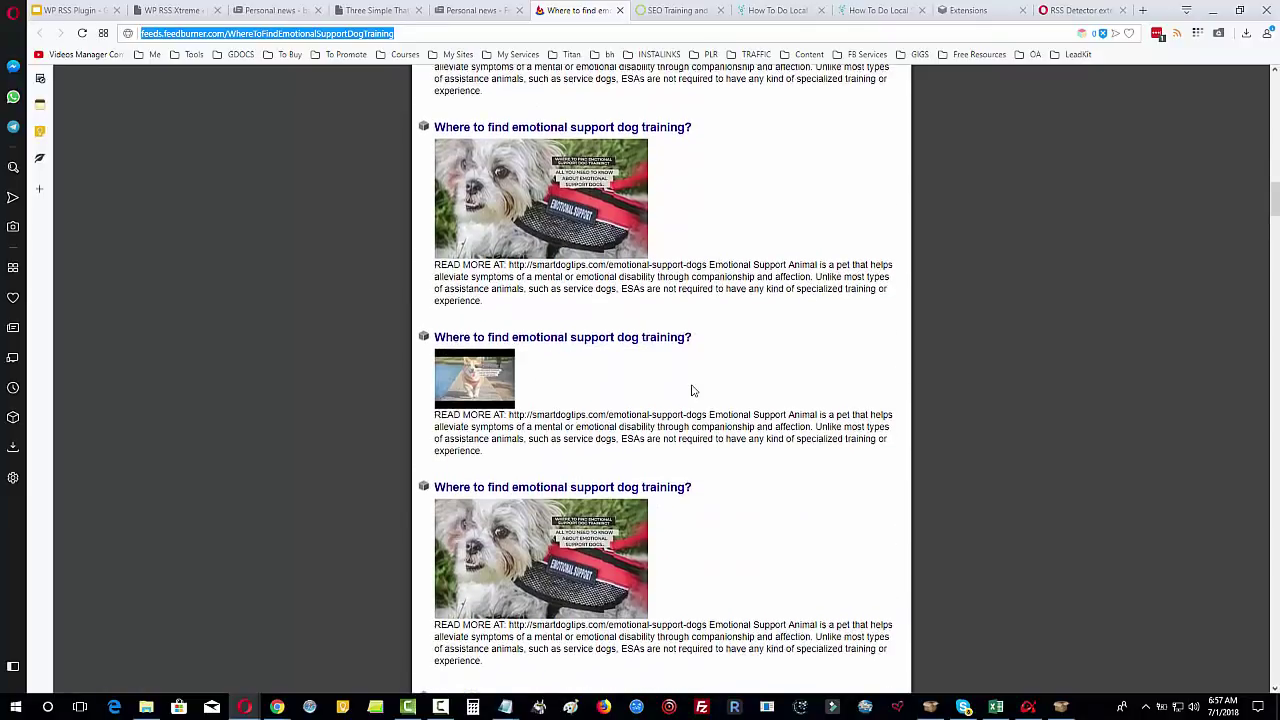
{"action": "scroll", "coordinate": [716, 466], "scroll_direction": "down", "scroll_amount": 1}
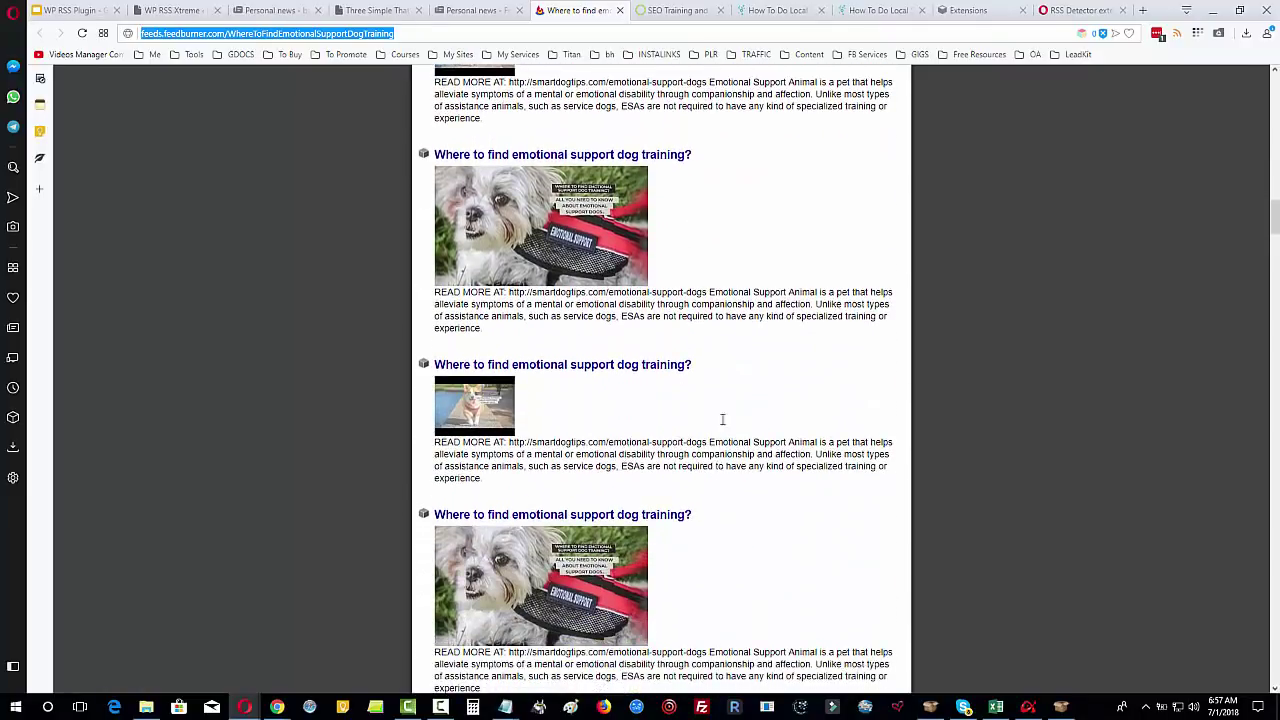
{"action": "left_click", "coordinate": [158, 18]}
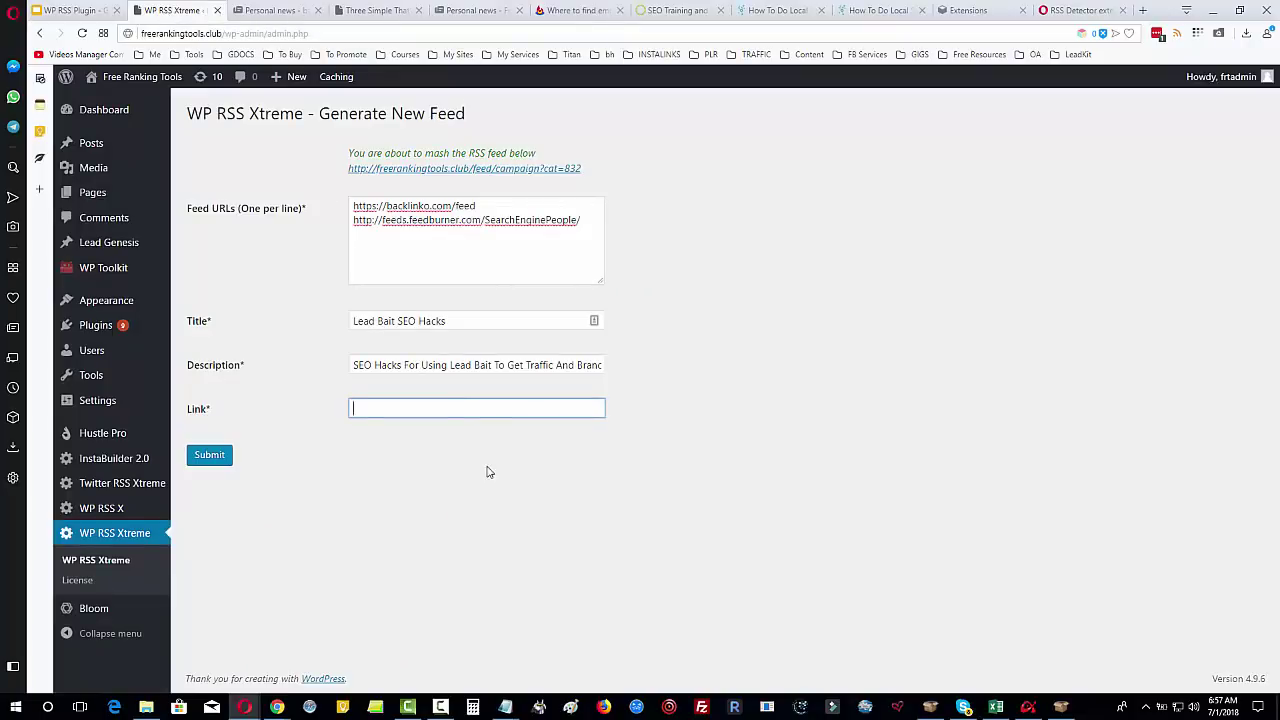
{"action": "left_click", "coordinate": [478, 409]}
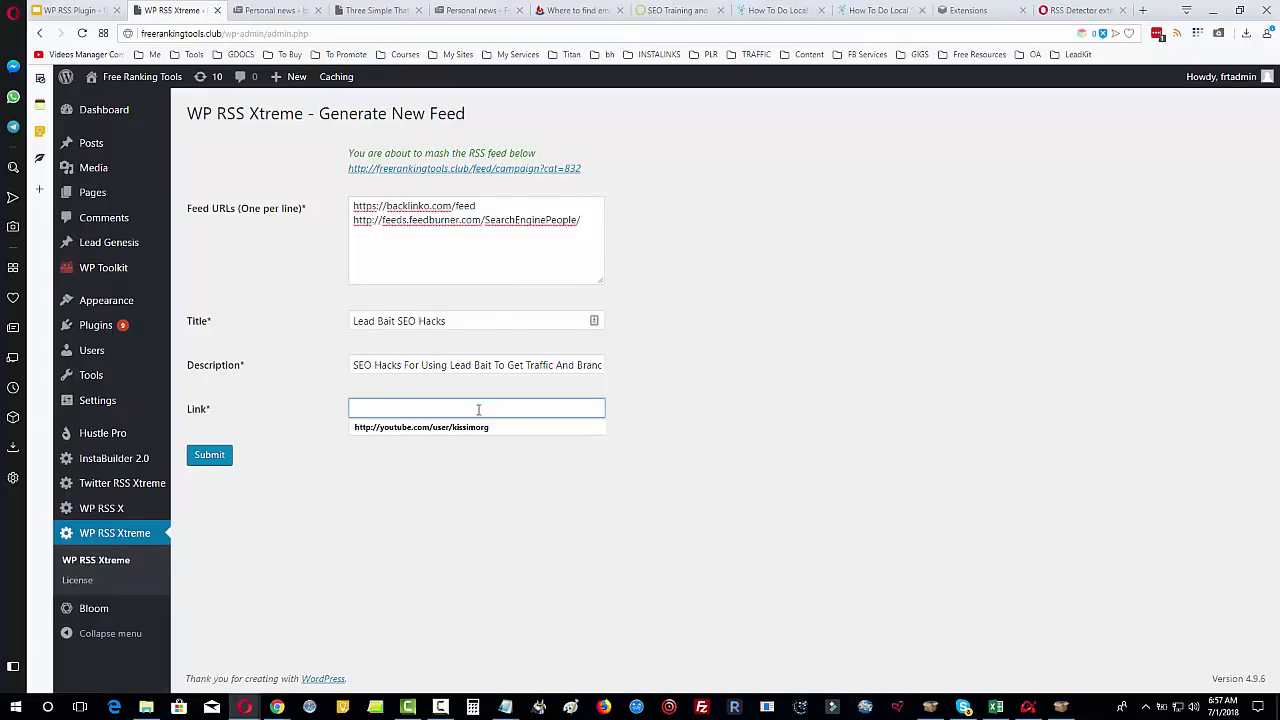
{"action": "left_click", "coordinate": [472, 427]}
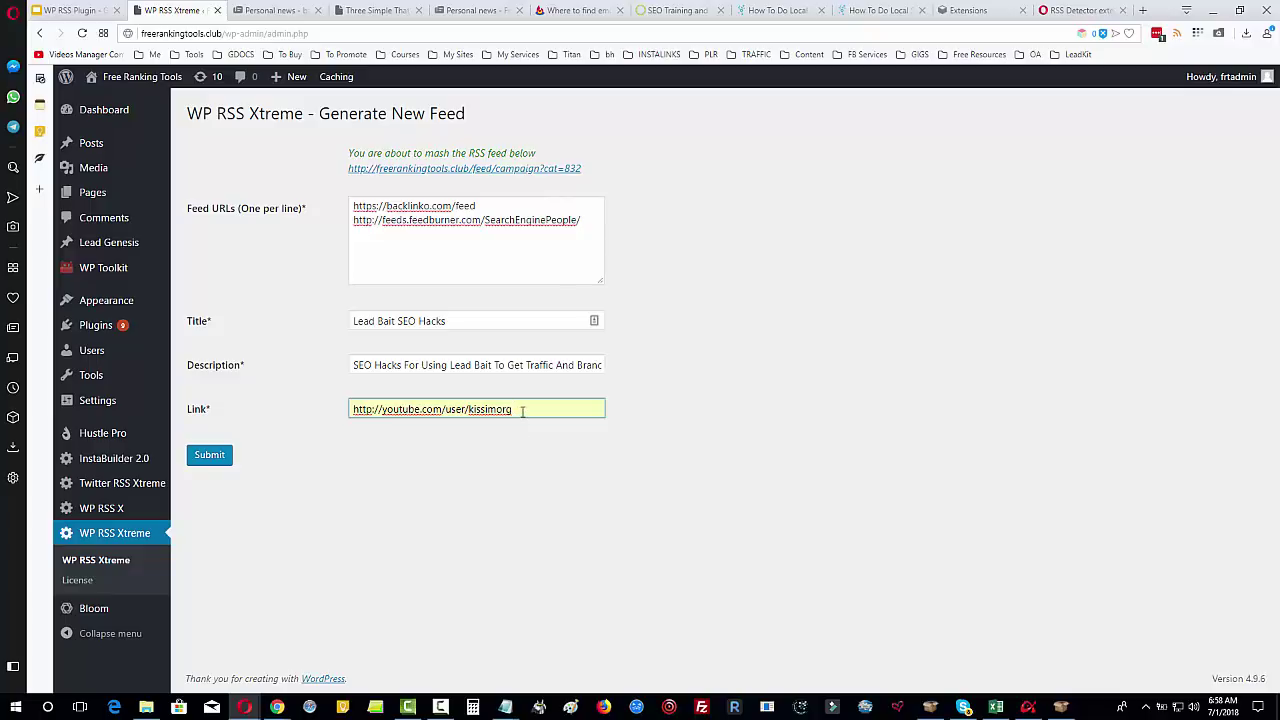
{"action": "left_click", "coordinate": [210, 456]}
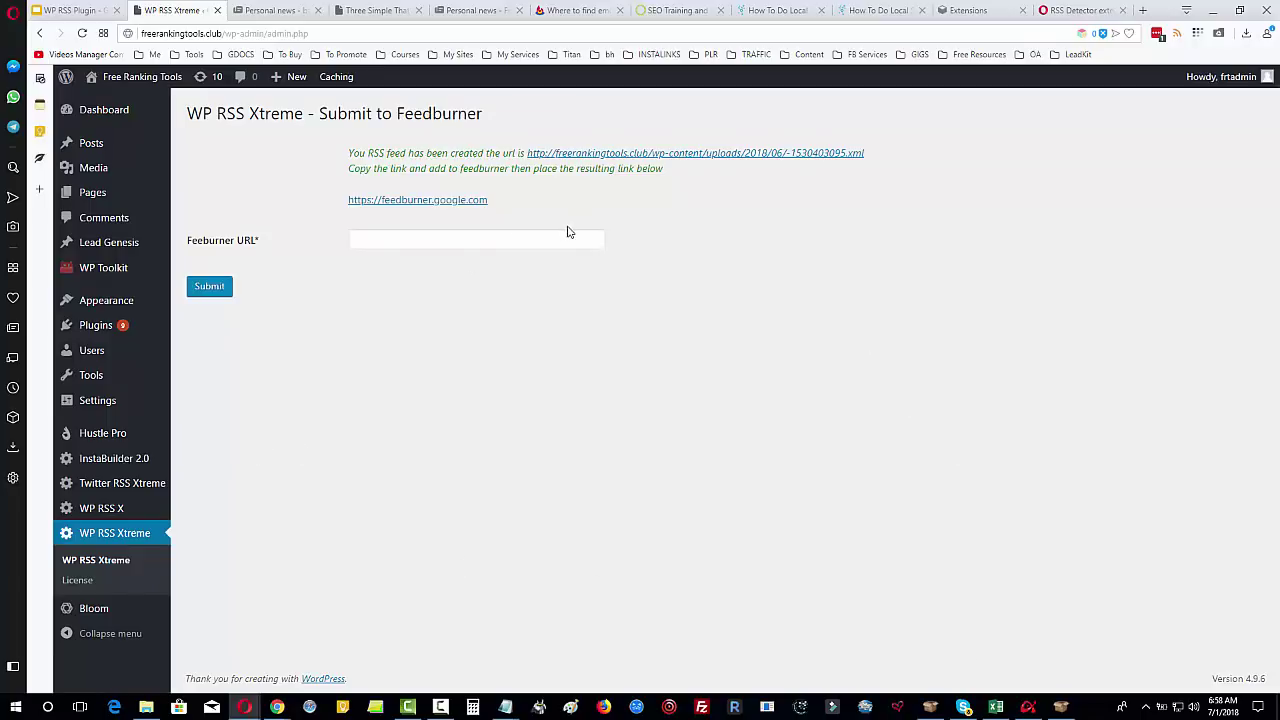
Open the generated XML feed in a new browser tab and look through the Lead Bait SEO Hacks posts
{"action": "left_click", "coordinate": [583, 156]}
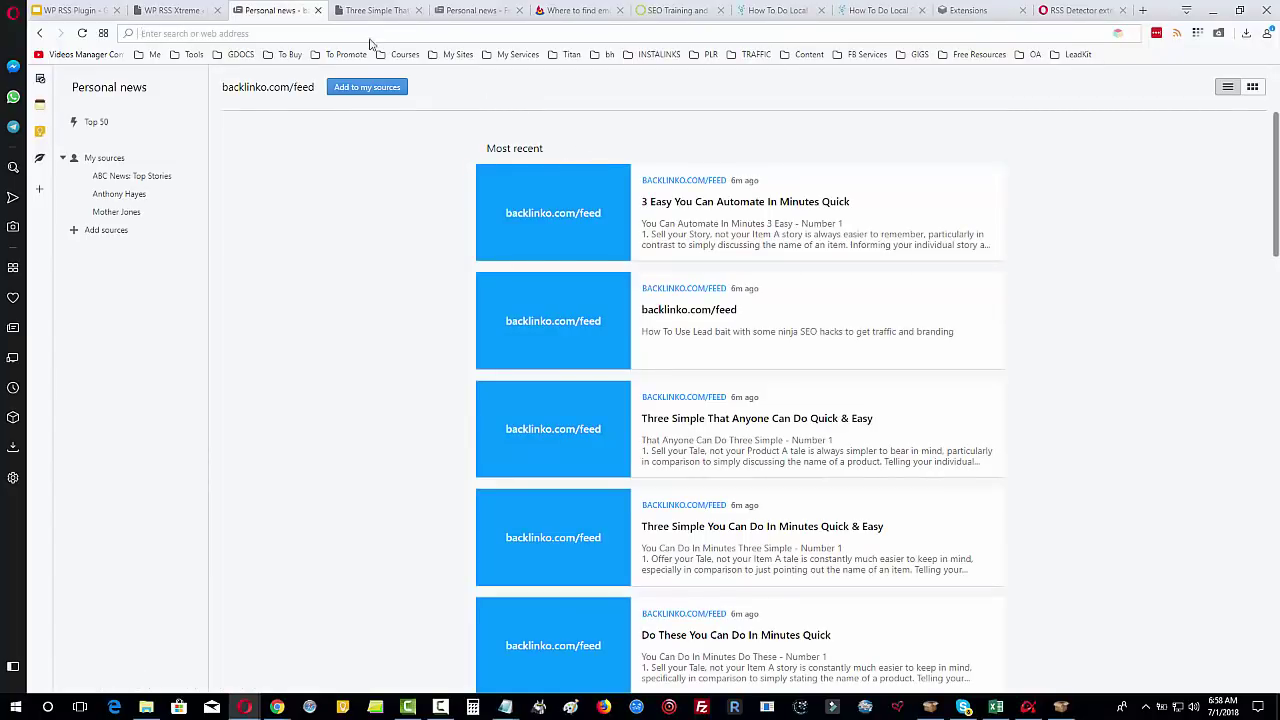
{"action": "left_click", "coordinate": [185, 14]}
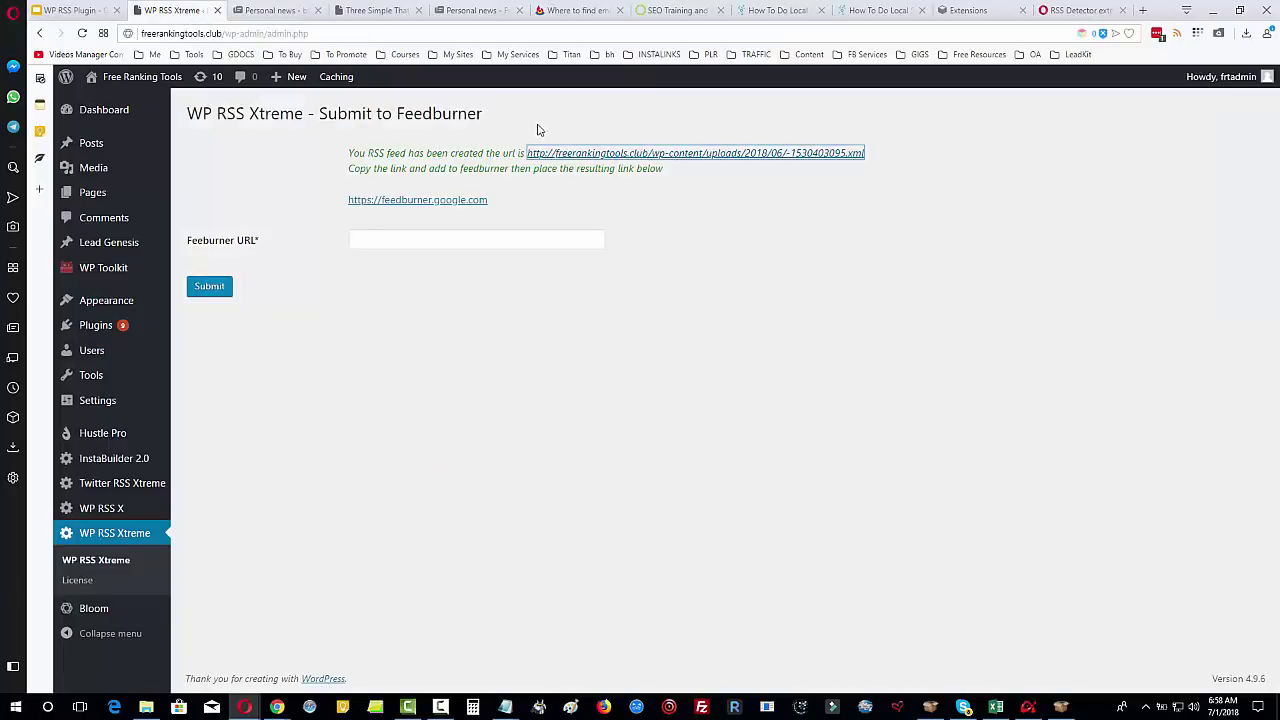
{"action": "right_click", "coordinate": [562, 160]}
{"action": "left_click", "coordinate": [600, 182]}
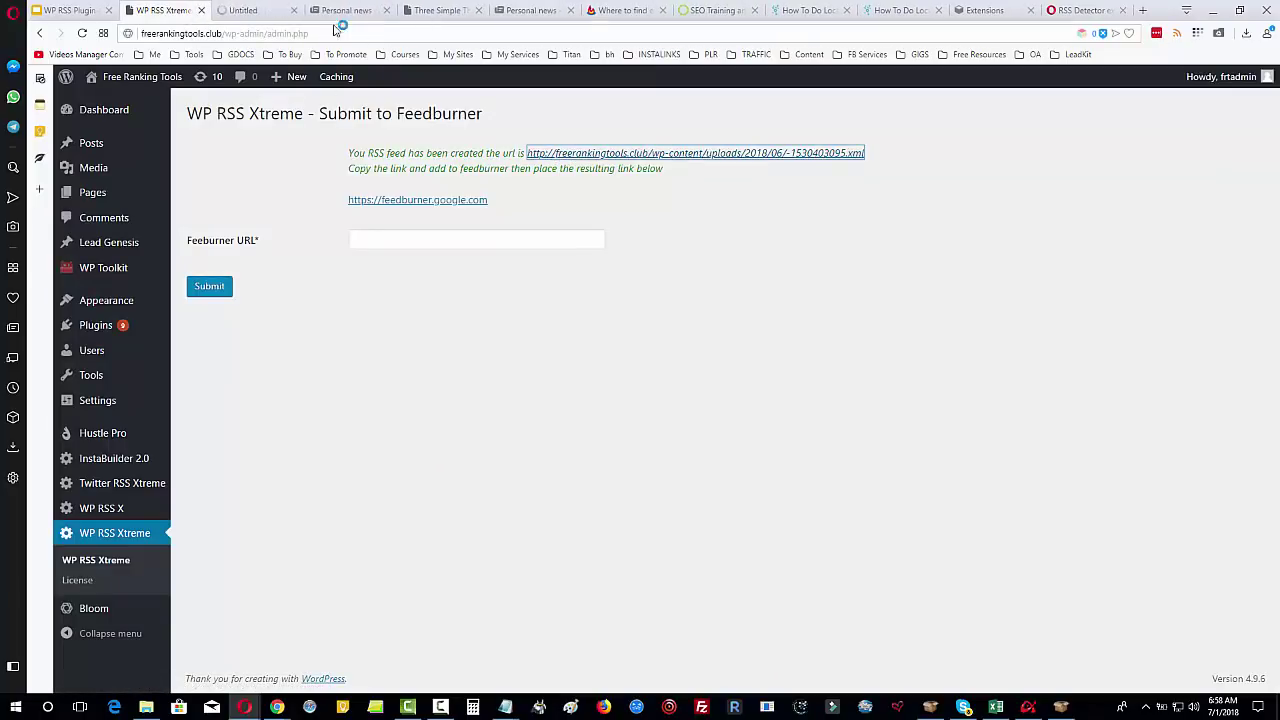
{"action": "left_click", "coordinate": [262, 12]}
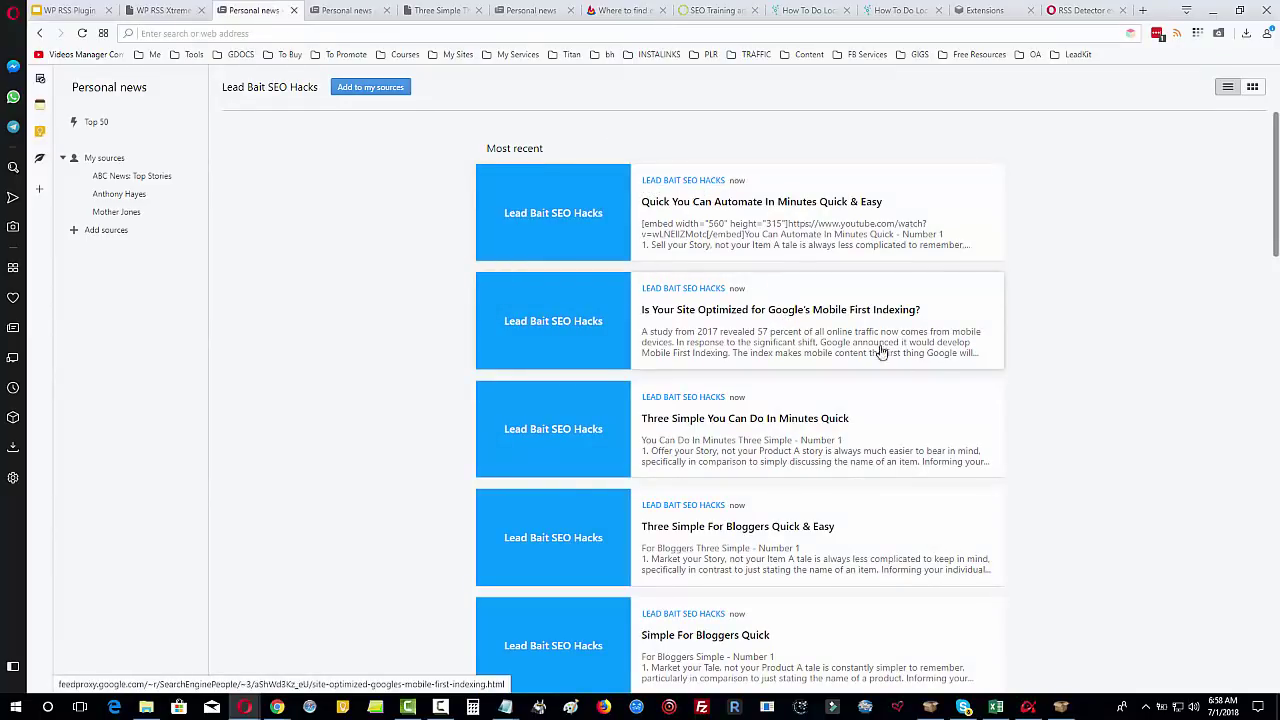
{"action": "scroll", "coordinate": [870, 491], "scroll_direction": "down", "scroll_amount": 8}
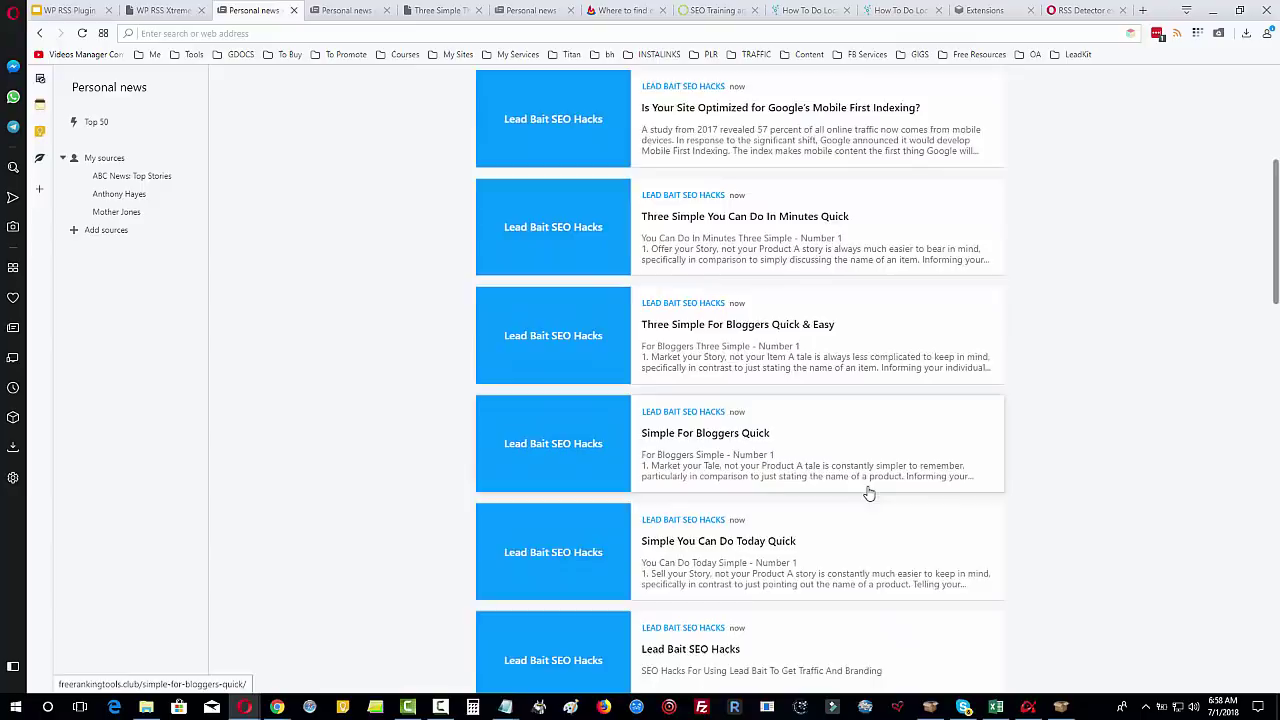
{"action": "scroll", "coordinate": [870, 490], "scroll_direction": "down", "scroll_amount": 8}
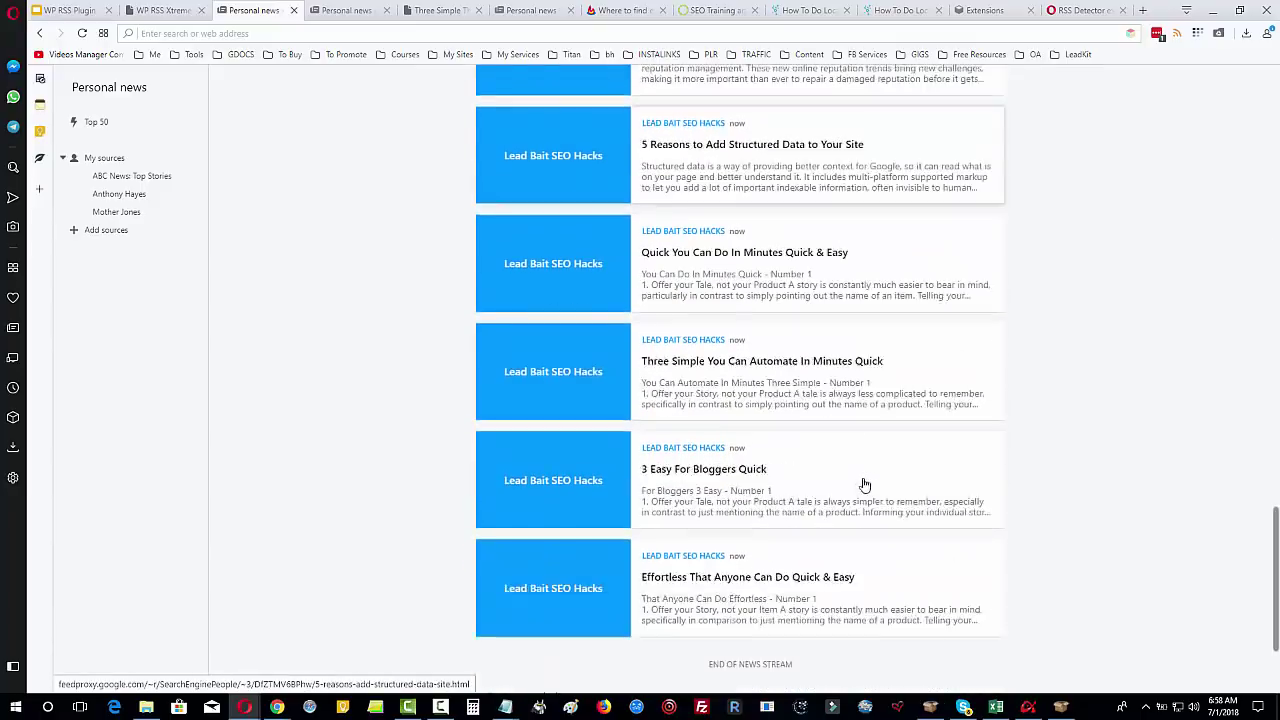
{"action": "scroll", "coordinate": [864, 466], "scroll_direction": "up", "scroll_amount": 9}
{"action": "scroll", "coordinate": [864, 459], "scroll_direction": "up", "scroll_amount": 5}
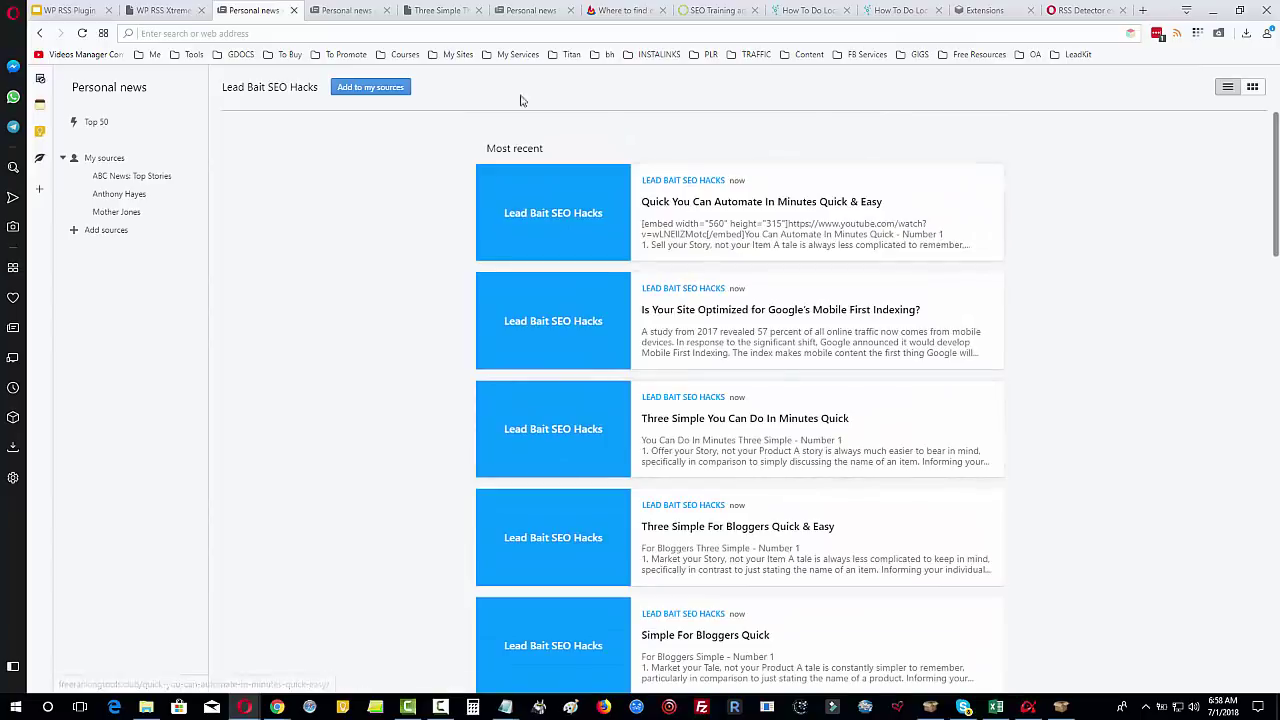
{"action": "left_click", "coordinate": [603, 34]}
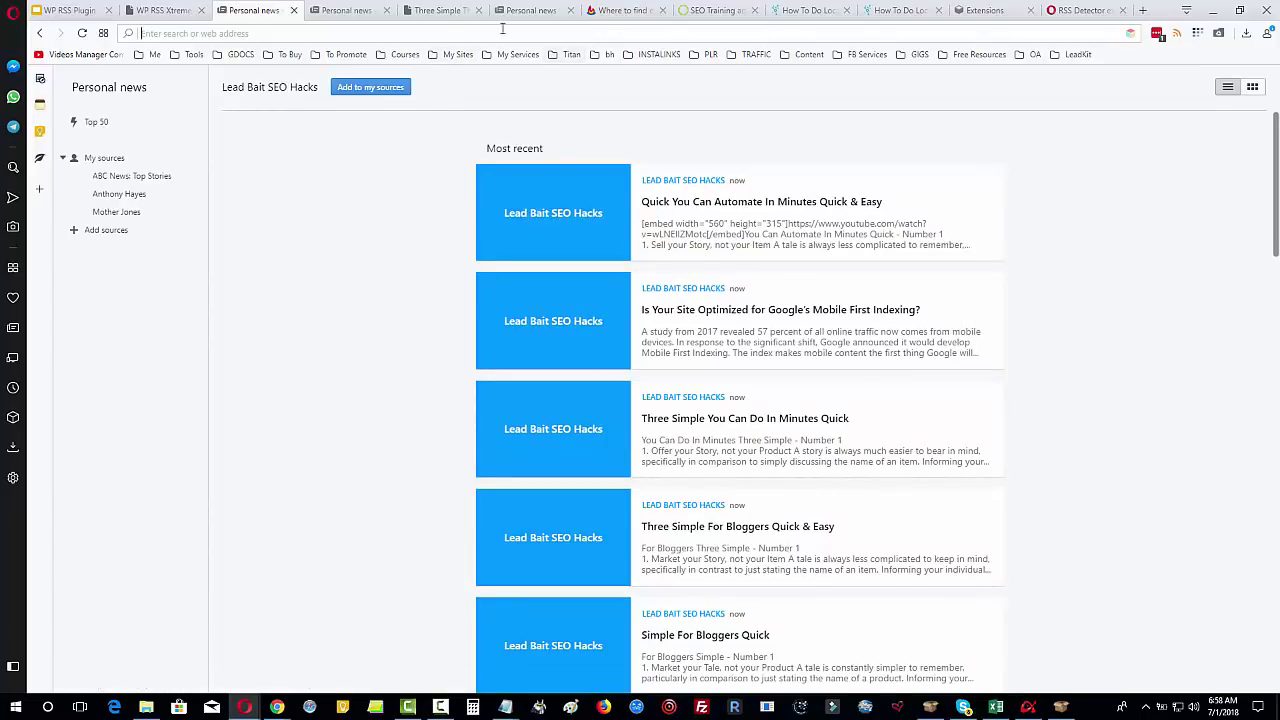
Copy the generated XML feed's address into the FeedBurner URL field in WP RSS Xtreme and submit it
{"action": "left_click", "coordinate": [170, 12]}
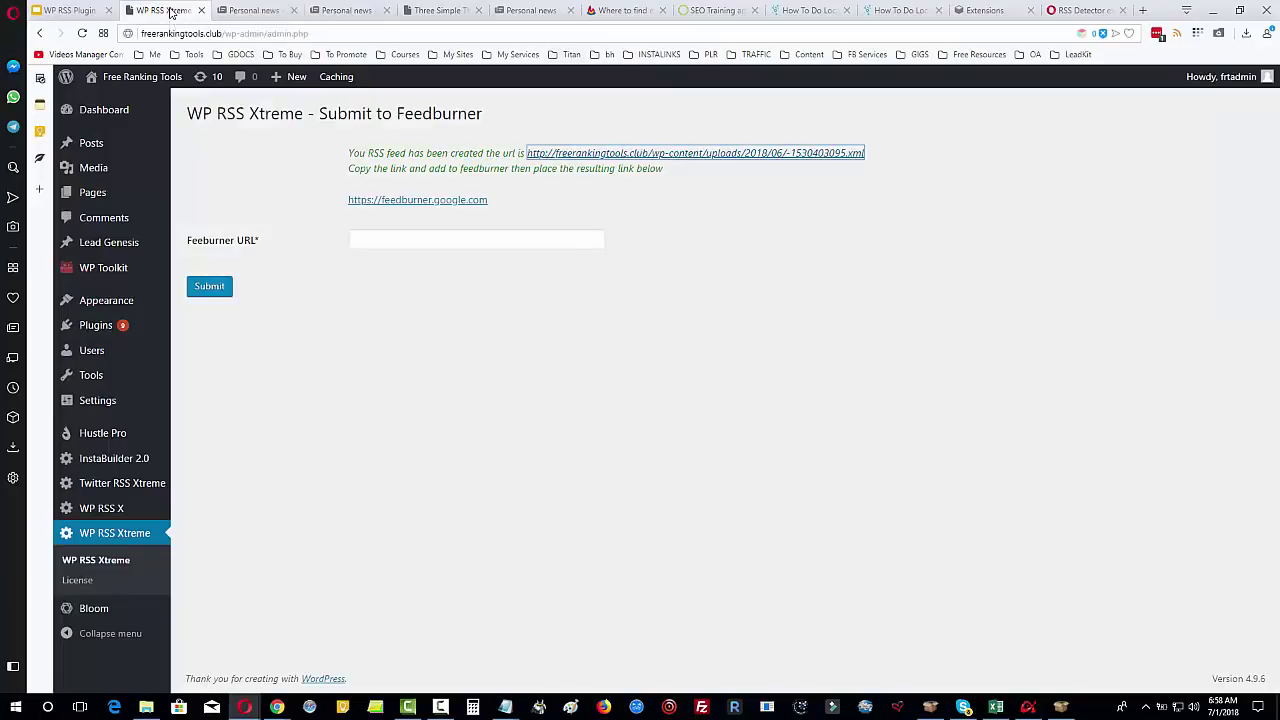
{"action": "right_click", "coordinate": [788, 157]}
{"action": "left_click", "coordinate": [871, 217]}
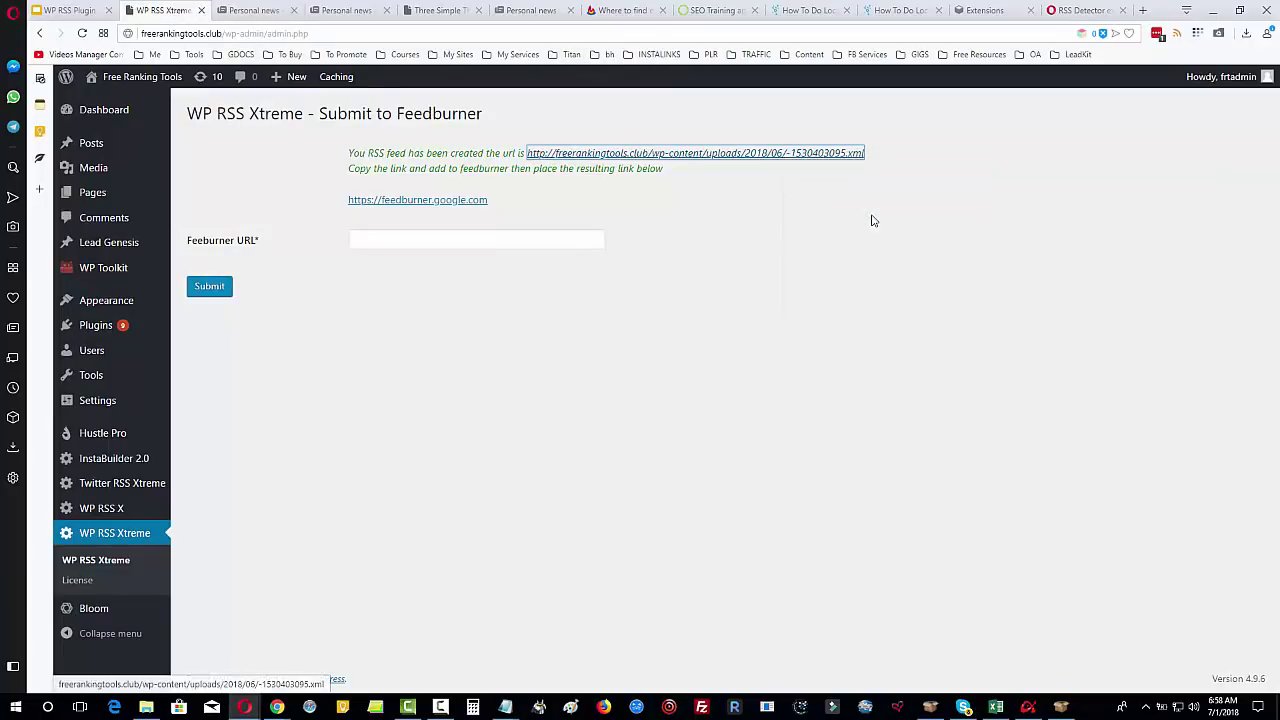
{"action": "left_click", "coordinate": [402, 239]}
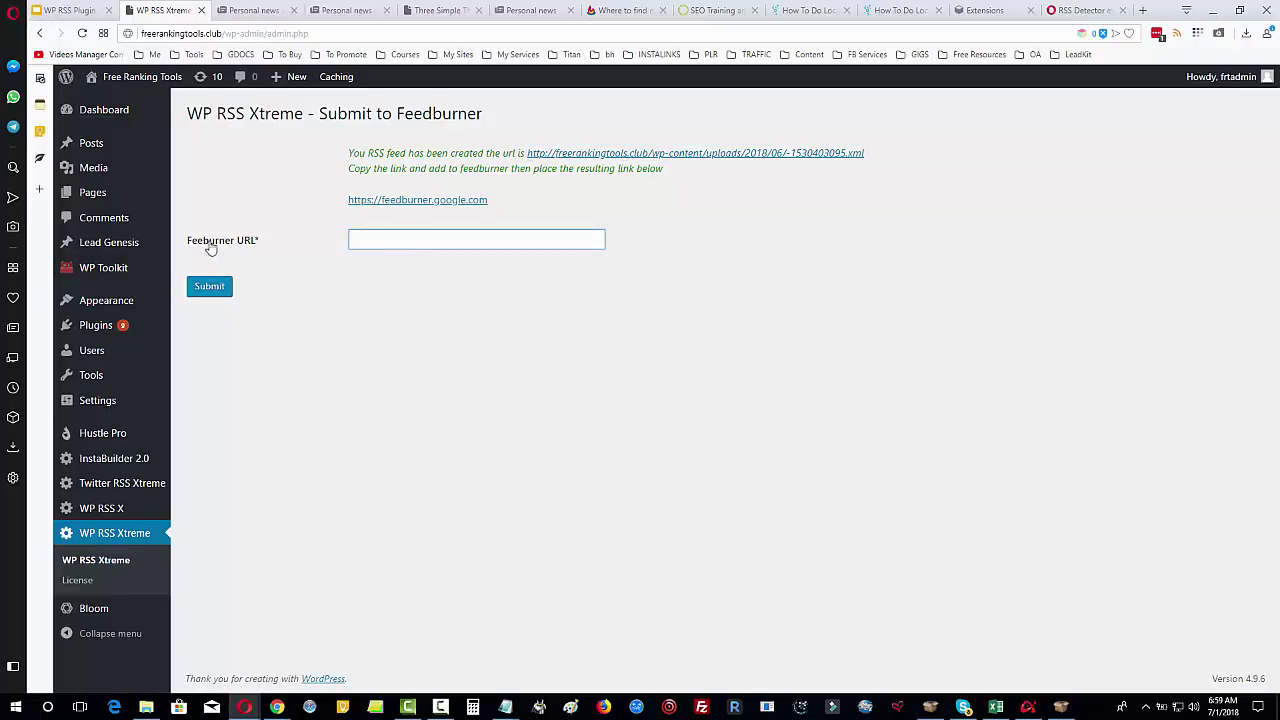
{"action": "right_click", "coordinate": [361, 236]}
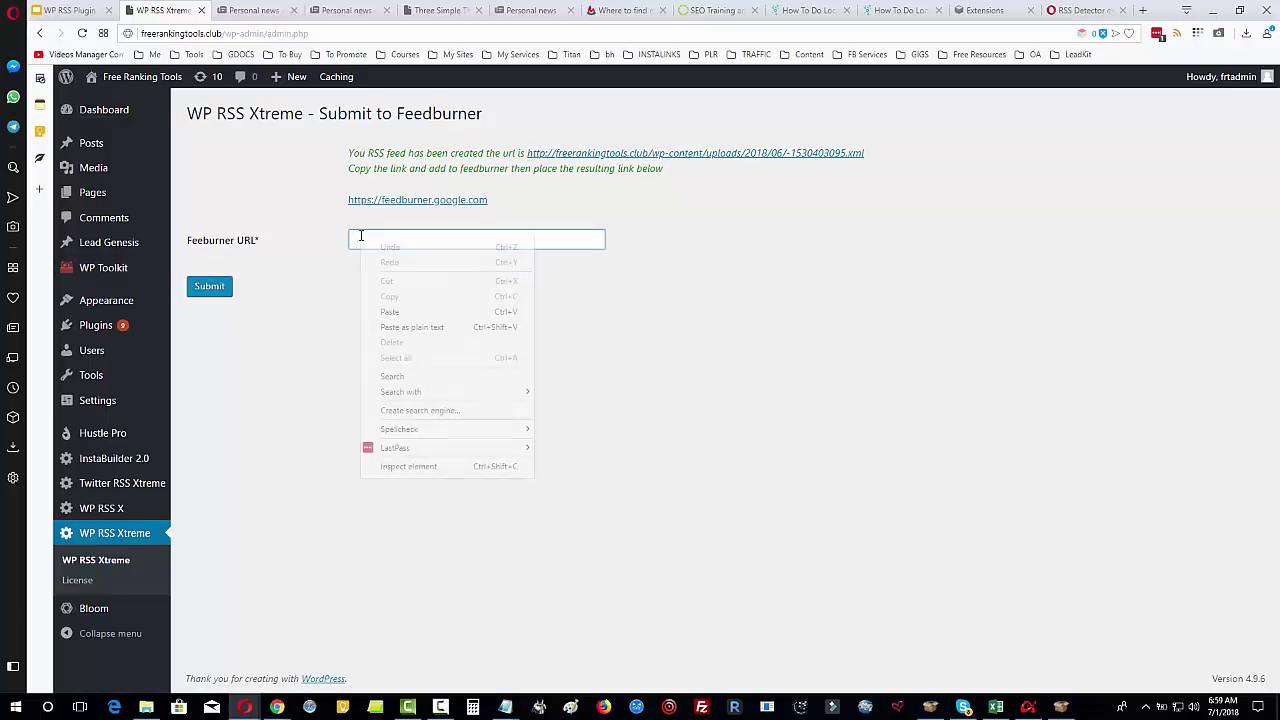
{"action": "left_click", "coordinate": [418, 312]}
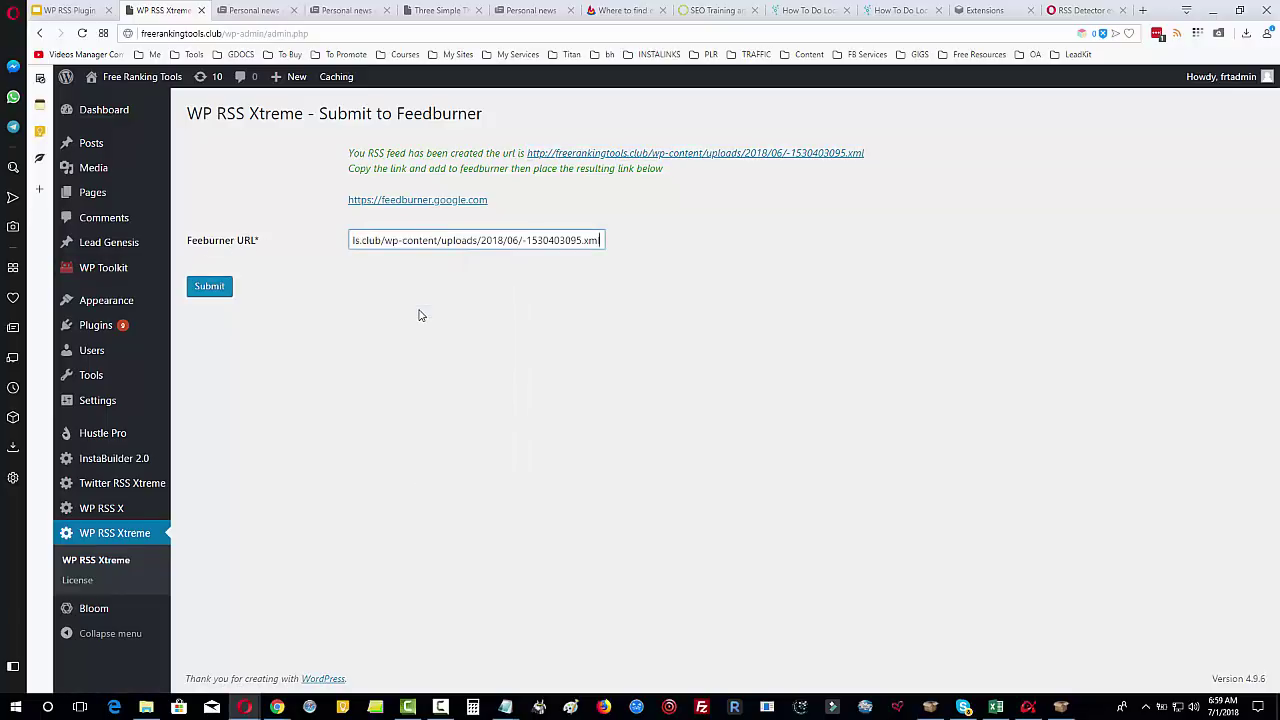
{"action": "left_click", "coordinate": [211, 287]}
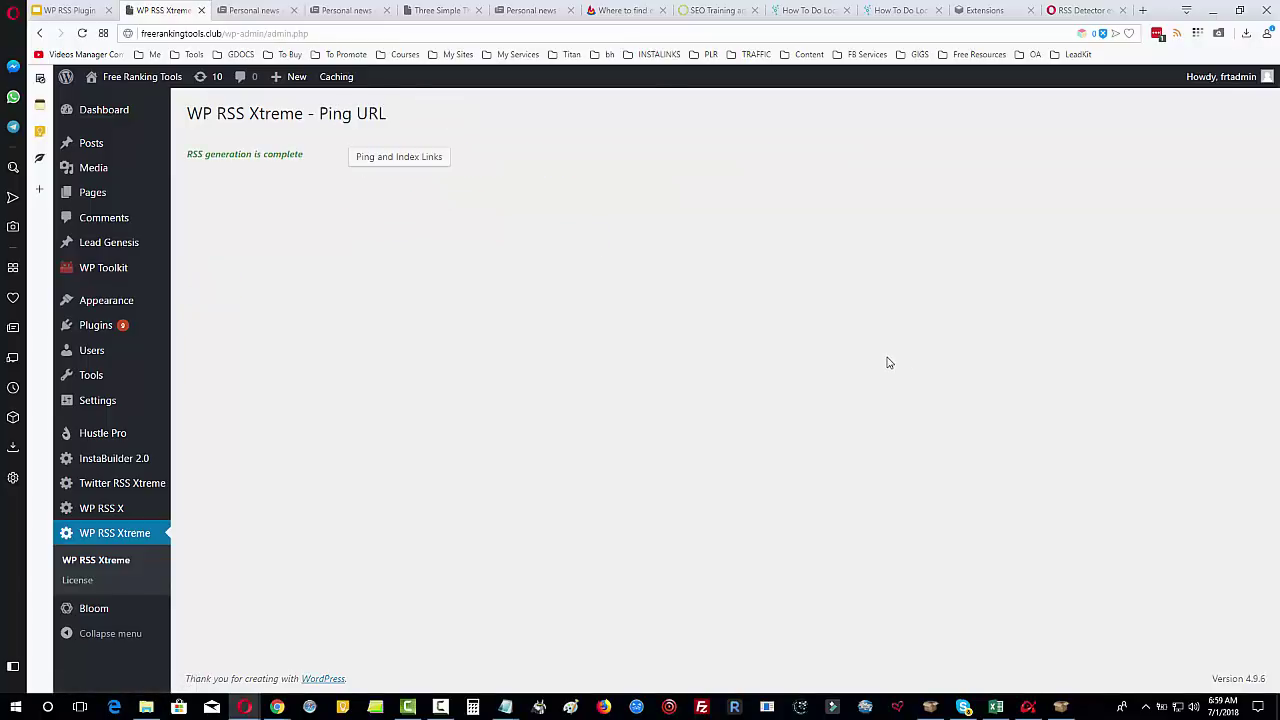
Ping and index the links of the completed RSS feed
{"action": "left_click", "coordinate": [372, 152]}
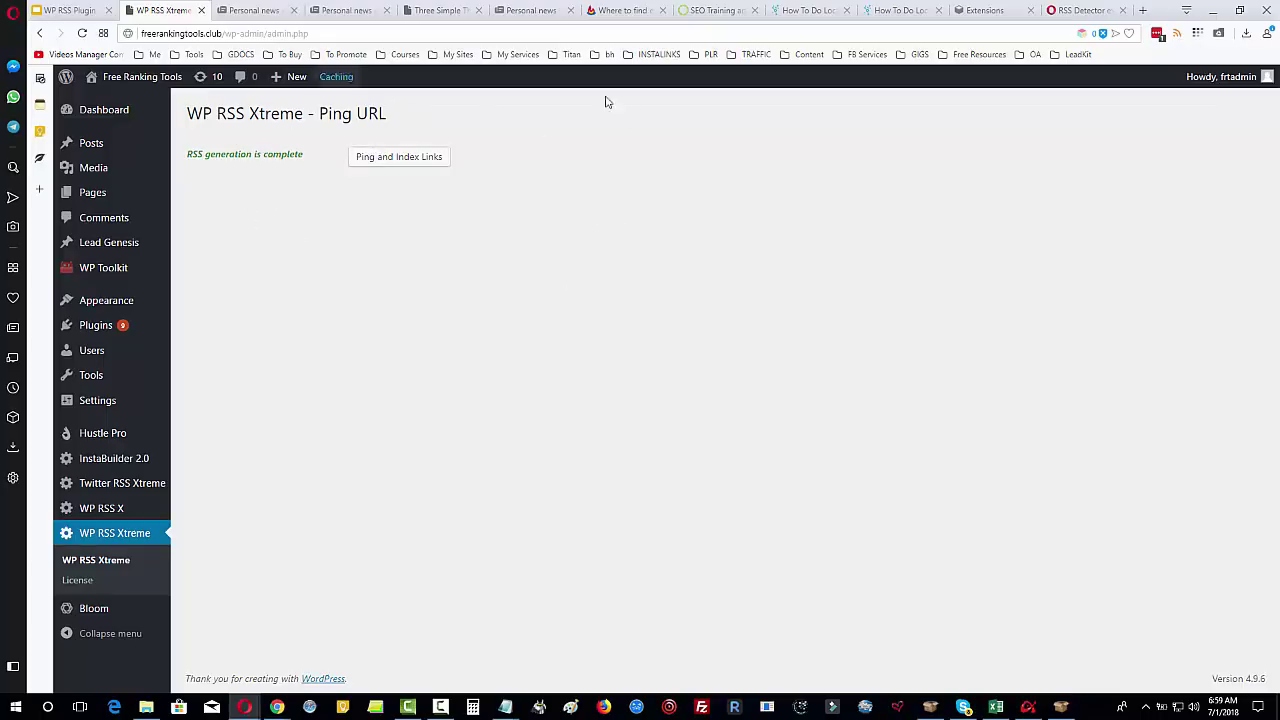
{"action": "left_click", "coordinate": [390, 162]}
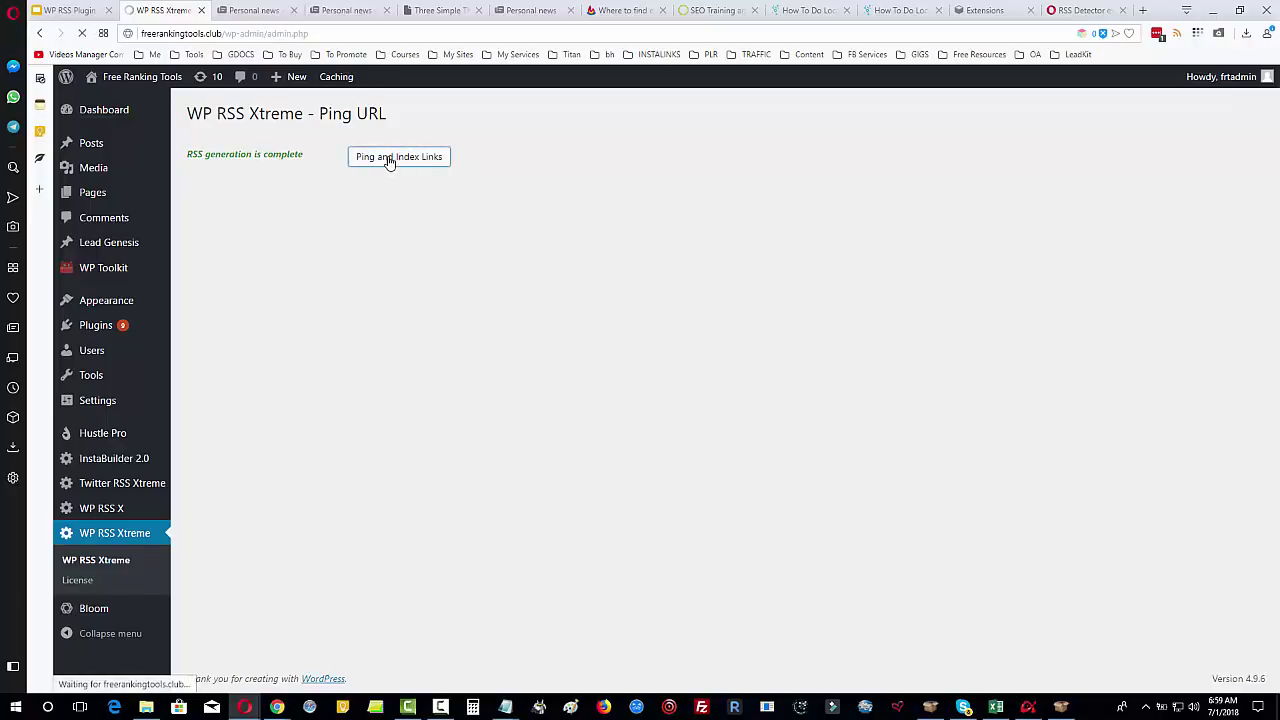